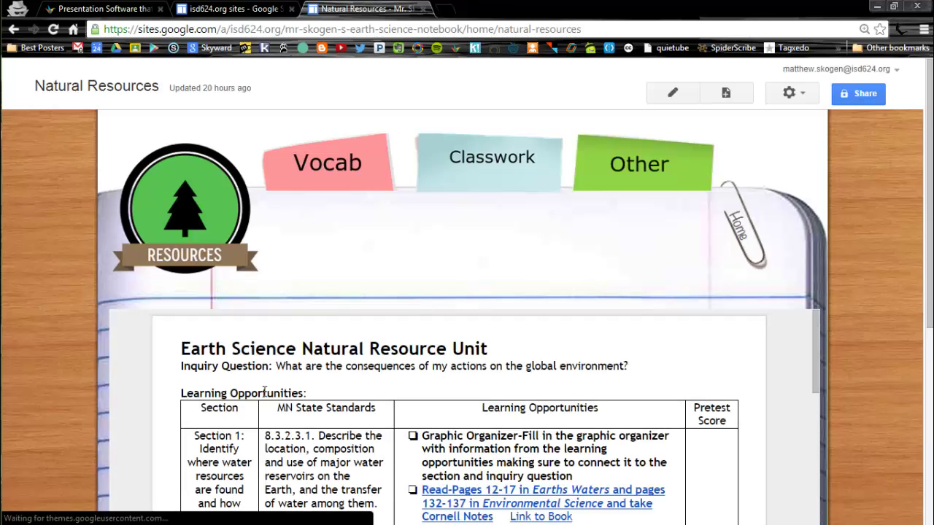
Step: Edit the Natural Resources page and delete the embedded "Natural Resource Unit Student Guide With Links" document from it
{"action": "scroll", "coordinate": [426, 363], "scroll_direction": "down", "scroll_amount": 3}
{"action": "scroll", "coordinate": [467, 400], "scroll_direction": "up", "scroll_amount": 1}
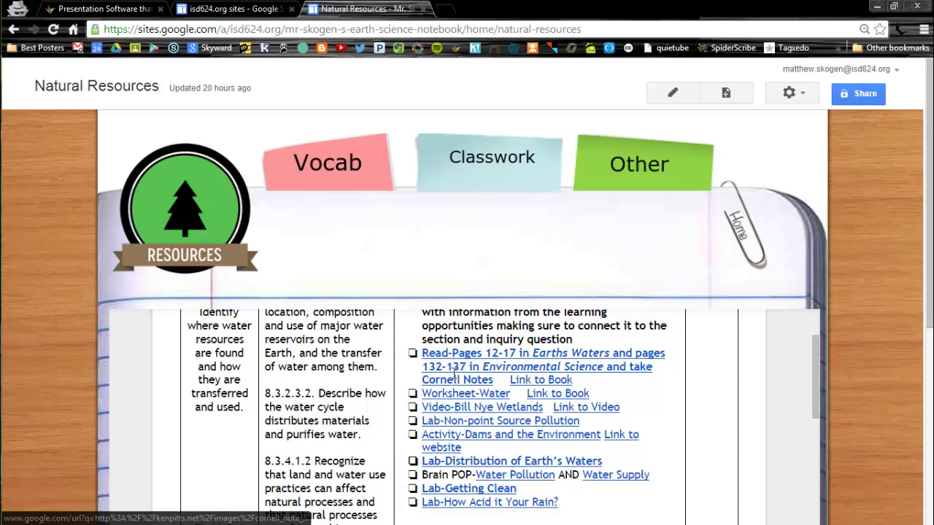
{"action": "scroll", "coordinate": [471, 408], "scroll_direction": "up", "scroll_amount": 2}
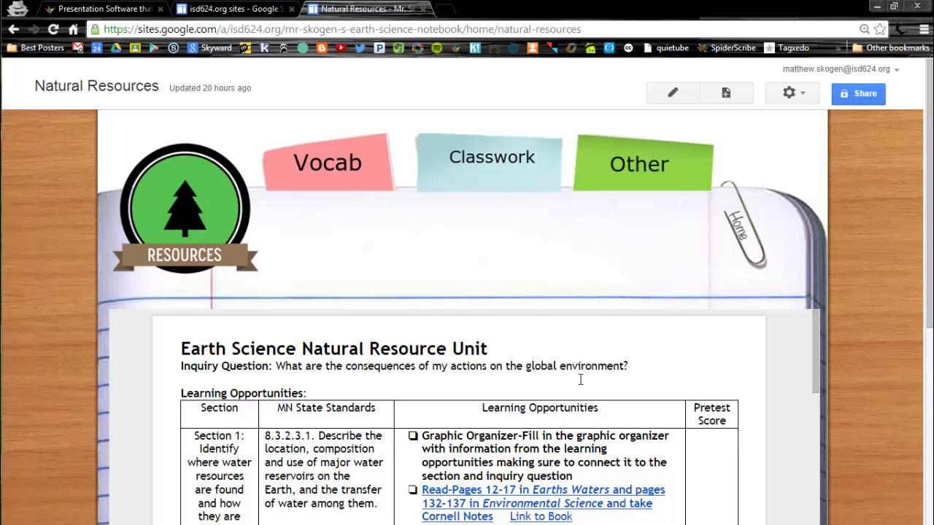
{"action": "left_click", "coordinate": [674, 93]}
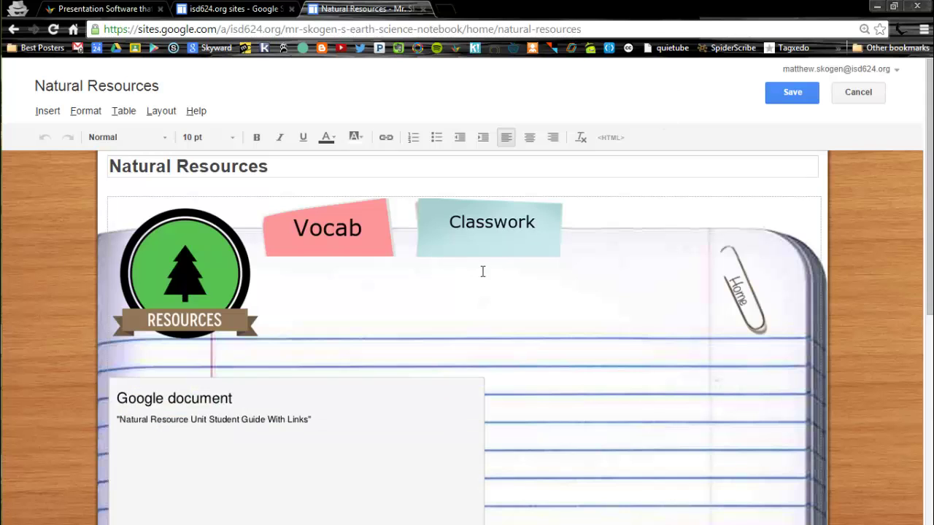
{"action": "scroll", "coordinate": [501, 380], "scroll_direction": "down", "scroll_amount": 2}
{"action": "left_click", "coordinate": [511, 333]}
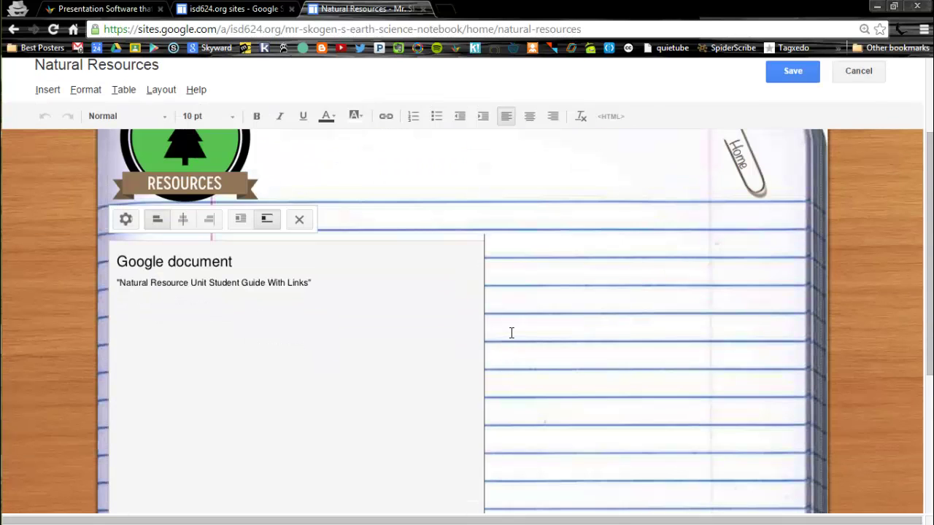
{"action": "key", "text": "BackSpace"}
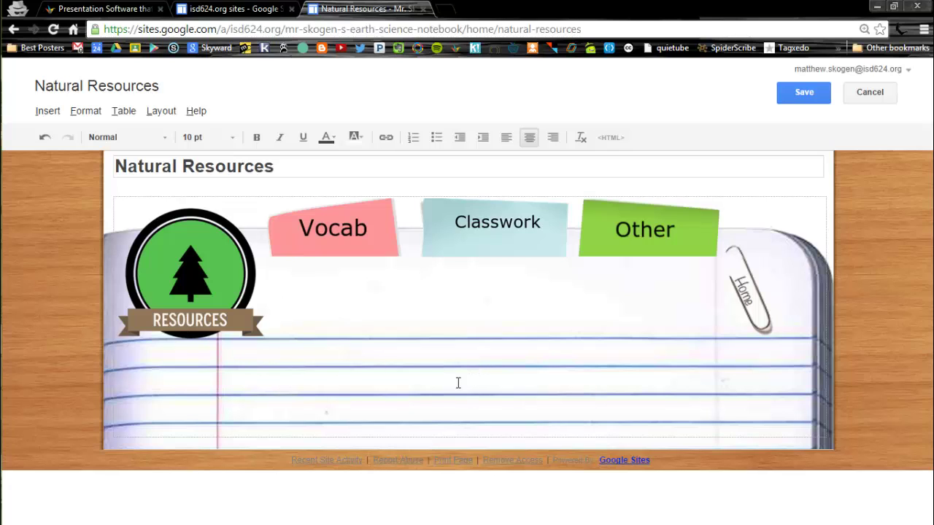
Step: Insert the Drive document "Natural Resource Unit Student Guide With Links" into the page with border, title and a height of 600 pixels
{"action": "left_click", "coordinate": [48, 111]}
{"action": "mouse_move", "coordinate": [406, 236]}
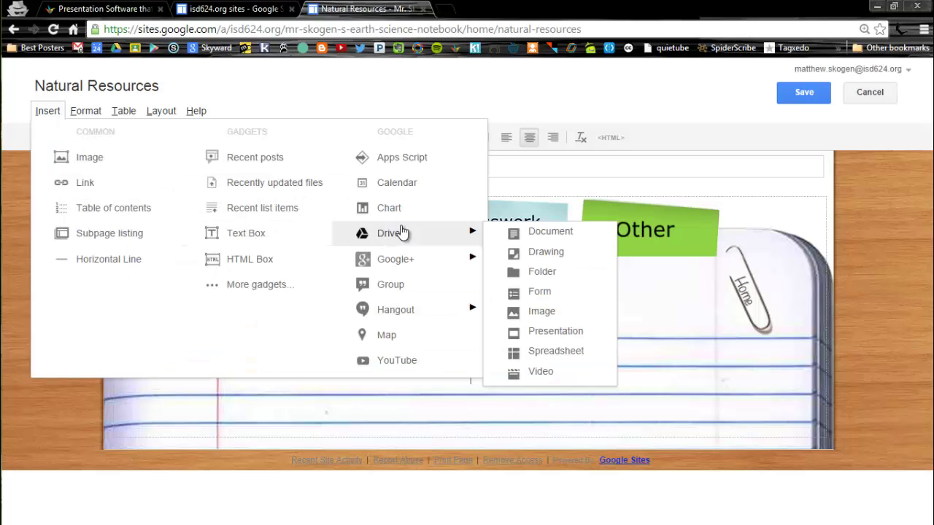
{"action": "left_click", "coordinate": [526, 239]}
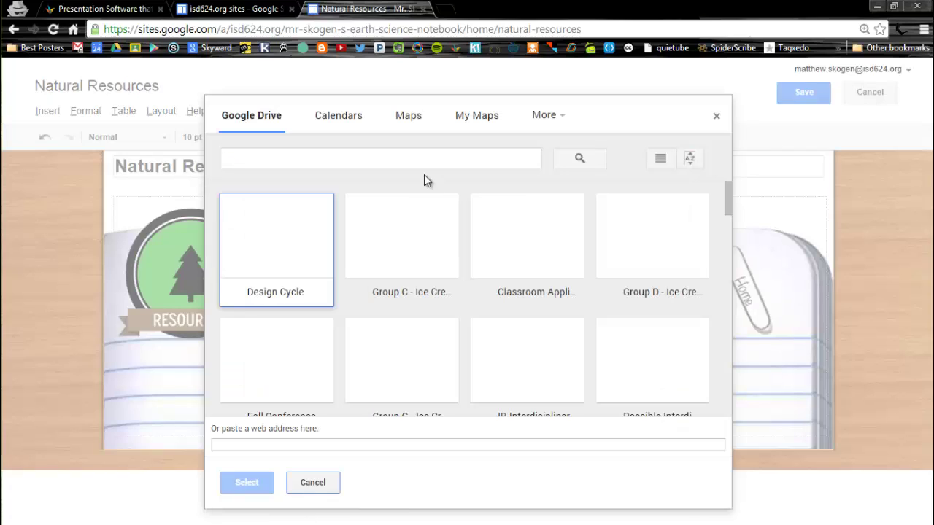
{"action": "left_click", "coordinate": [415, 158]}
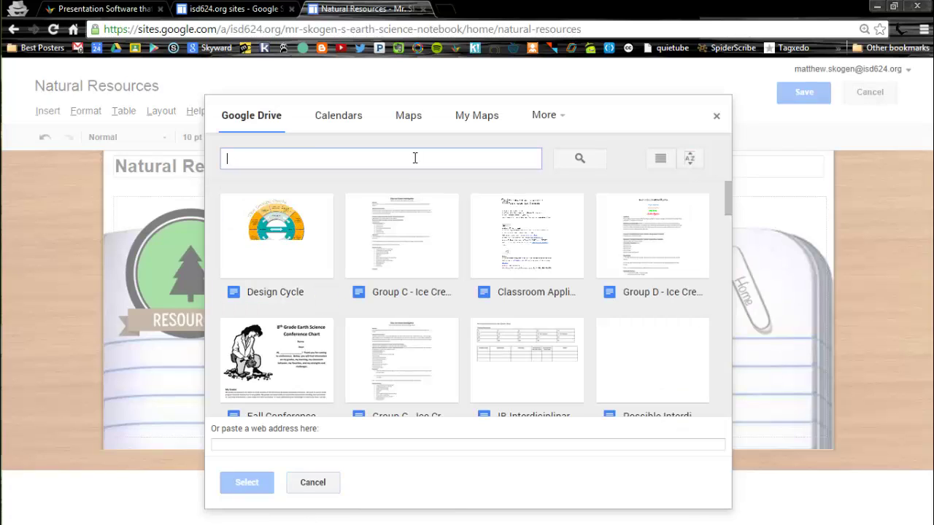
{"action": "type", "text": "na"}
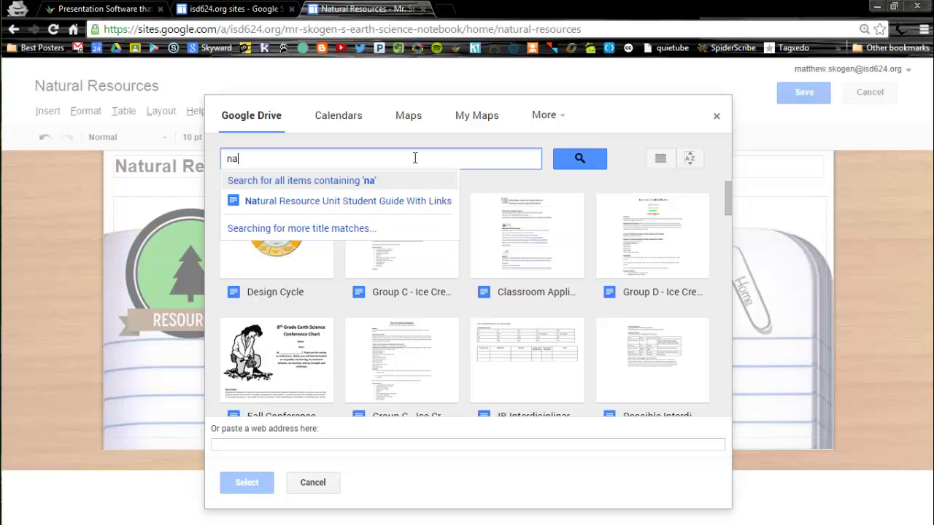
{"action": "type", "text": "tural res"}
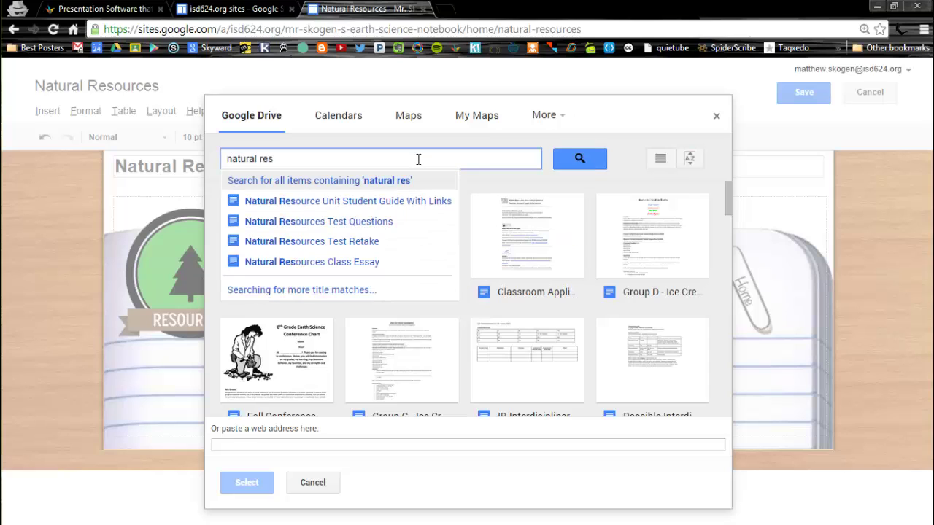
{"action": "left_click", "coordinate": [384, 200]}
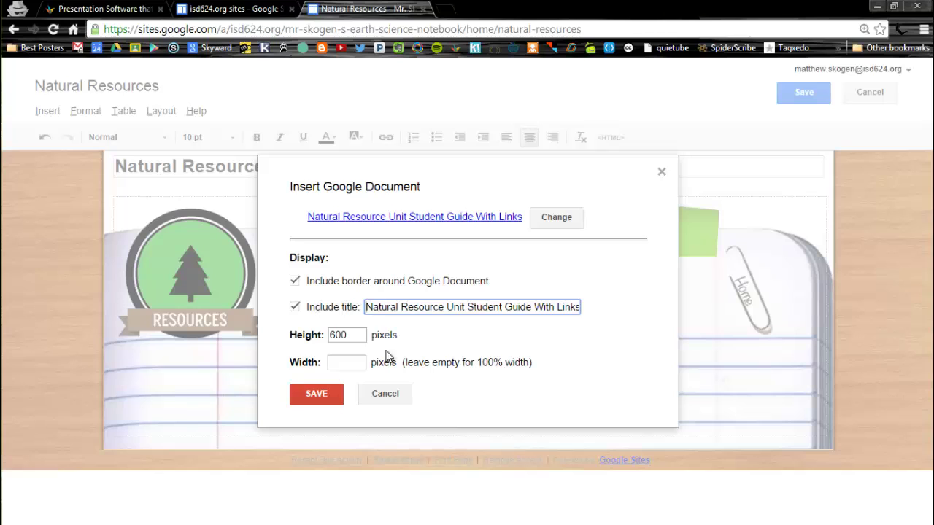
{"action": "left_click", "coordinate": [316, 394]}
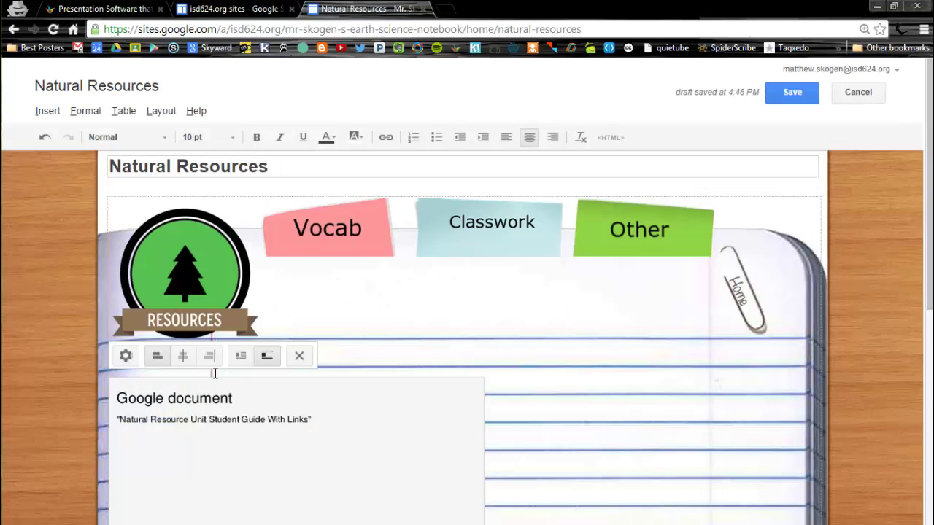
Step: Save the Natural Resources page and check the embedded student guide on it
{"action": "left_click", "coordinate": [804, 93]}
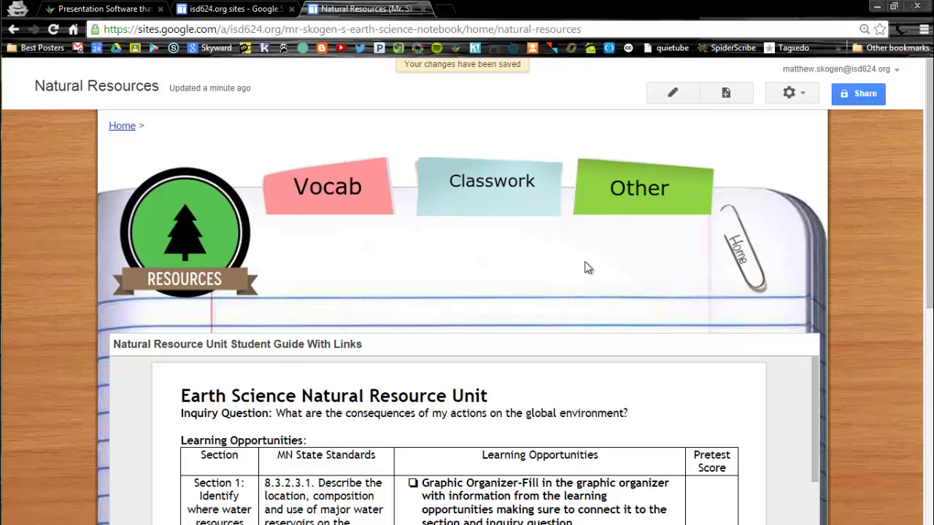
{"action": "scroll", "coordinate": [586, 267], "scroll_direction": "down", "scroll_amount": 4}
{"action": "scroll", "coordinate": [877, 293], "scroll_direction": "up", "scroll_amount": 4}
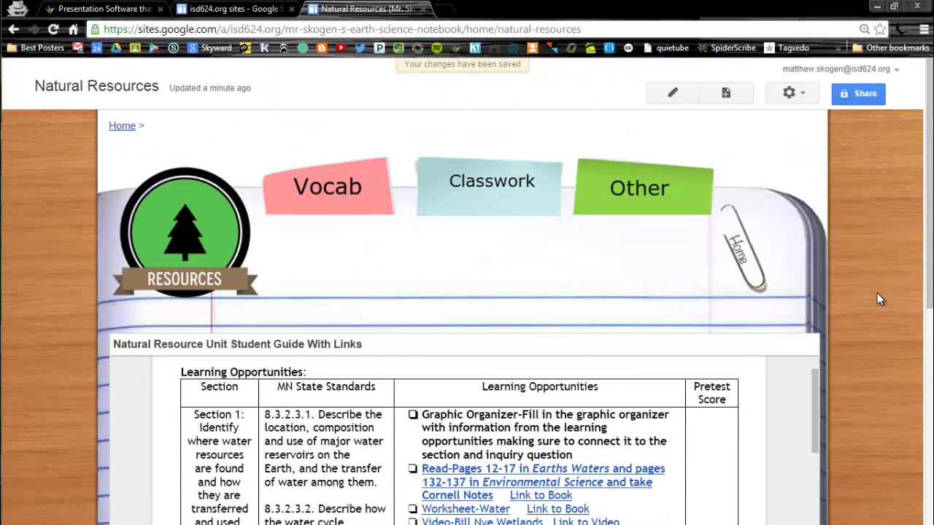
Step: Open the unit's Vocab page and look over its contents down to the footer
{"action": "left_click", "coordinate": [344, 187]}
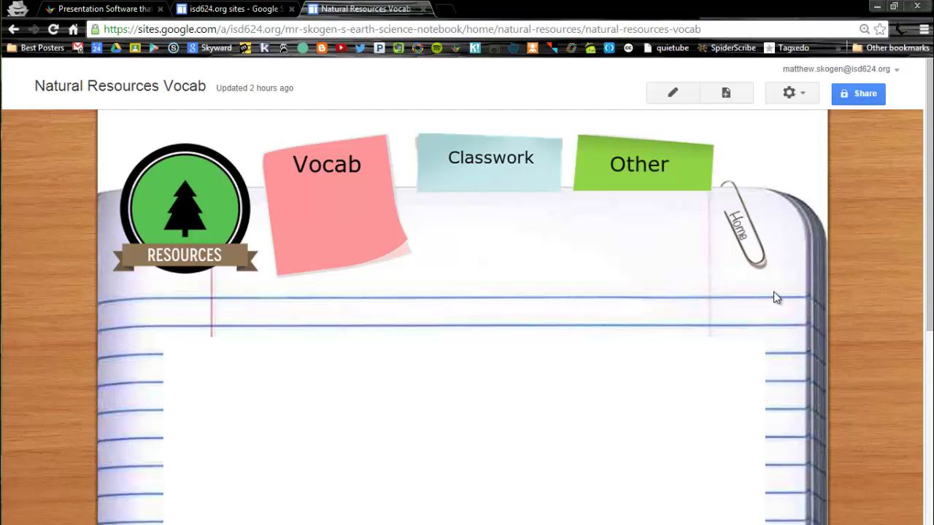
{"action": "scroll", "coordinate": [795, 287], "scroll_direction": "down", "scroll_amount": 5}
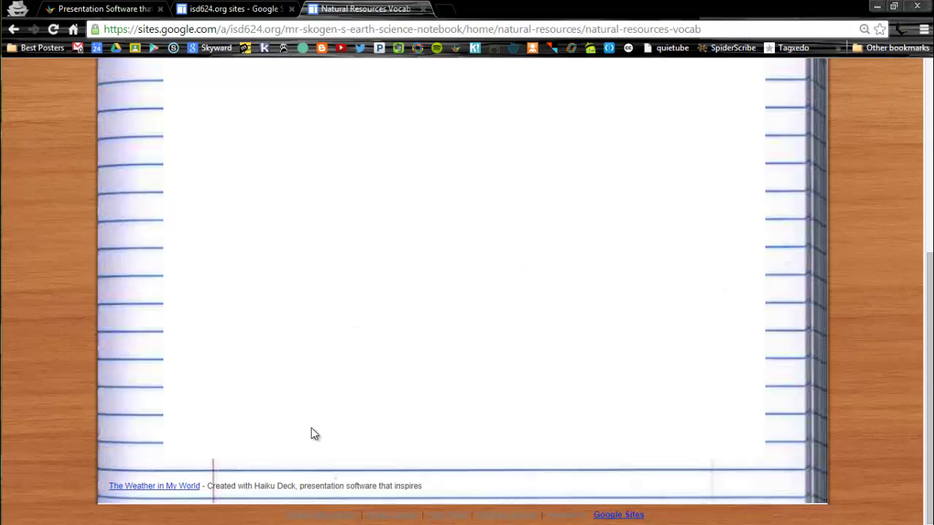
{"action": "scroll", "coordinate": [375, 380], "scroll_direction": "up", "scroll_amount": 5}
{"action": "scroll", "coordinate": [685, 306], "scroll_direction": "up", "scroll_amount": 3}
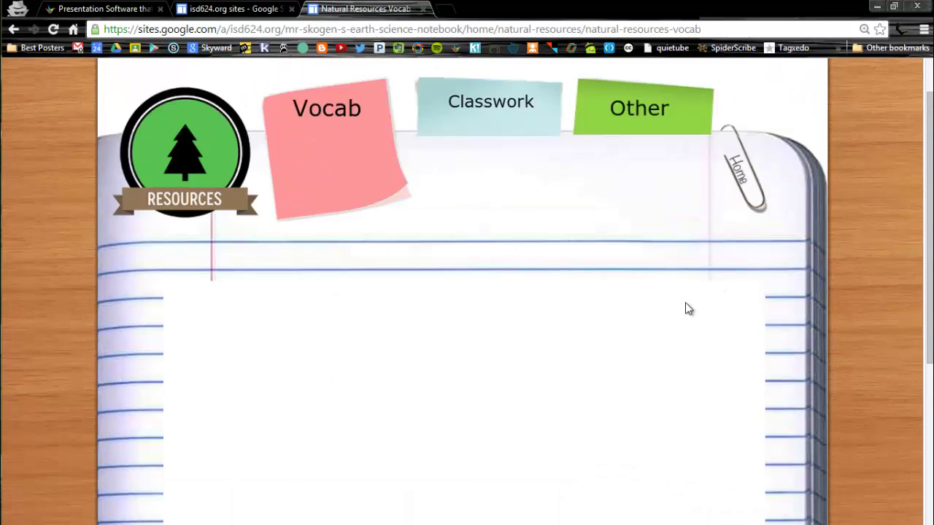
Step: Edit the Natural Resources Vocab page and delete the embedded "Include gadget (iframe)" from it
{"action": "left_click", "coordinate": [671, 90]}
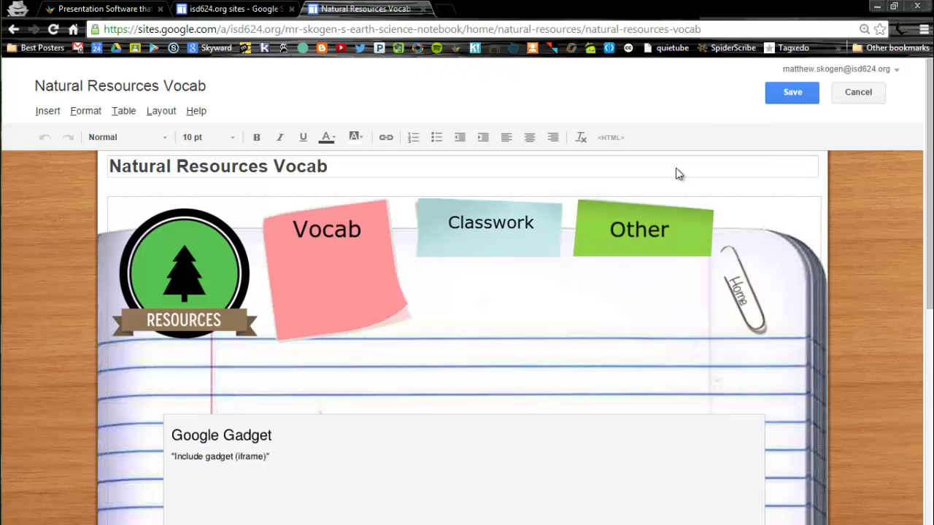
{"action": "scroll", "coordinate": [758, 423], "scroll_direction": "down", "scroll_amount": 3}
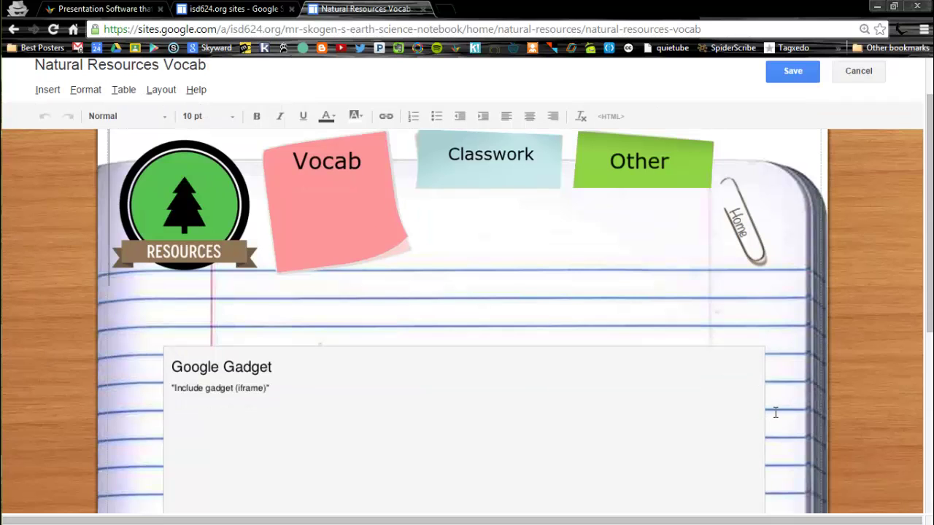
{"action": "left_click", "coordinate": [772, 378]}
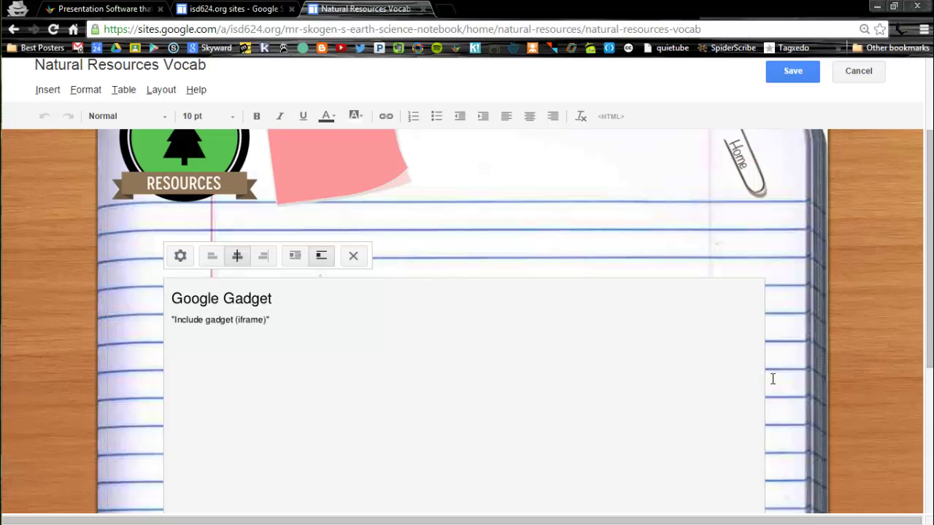
{"action": "key", "text": "Delete"}
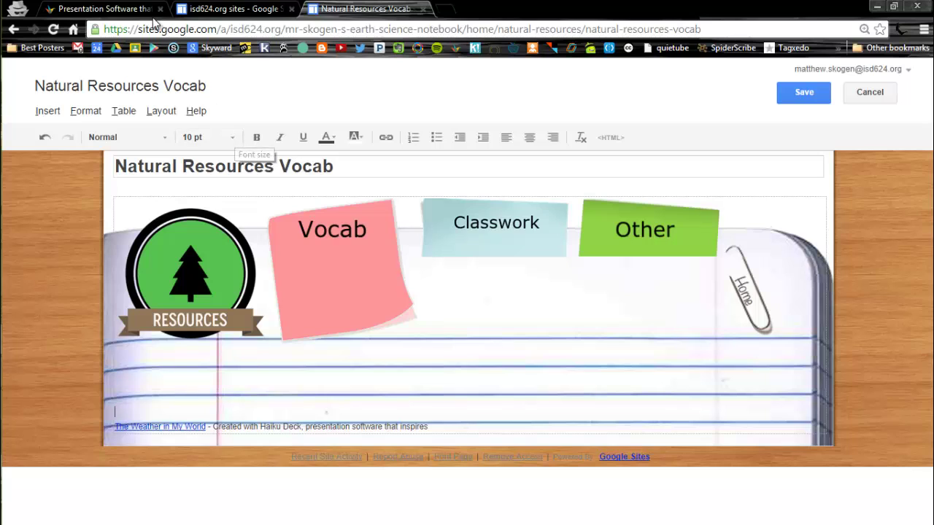
Step: Switch to the Haiku Deck website and start a new deck to view the sign-up form
{"action": "left_click", "coordinate": [127, 8]}
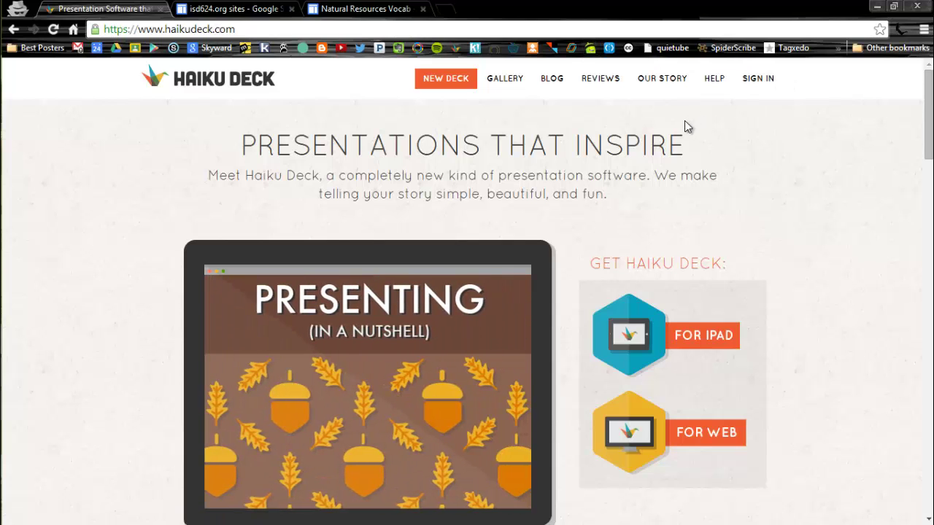
{"action": "scroll", "coordinate": [620, 124], "scroll_direction": "down", "scroll_amount": 2}
{"action": "scroll", "coordinate": [614, 127], "scroll_direction": "up", "scroll_amount": 2}
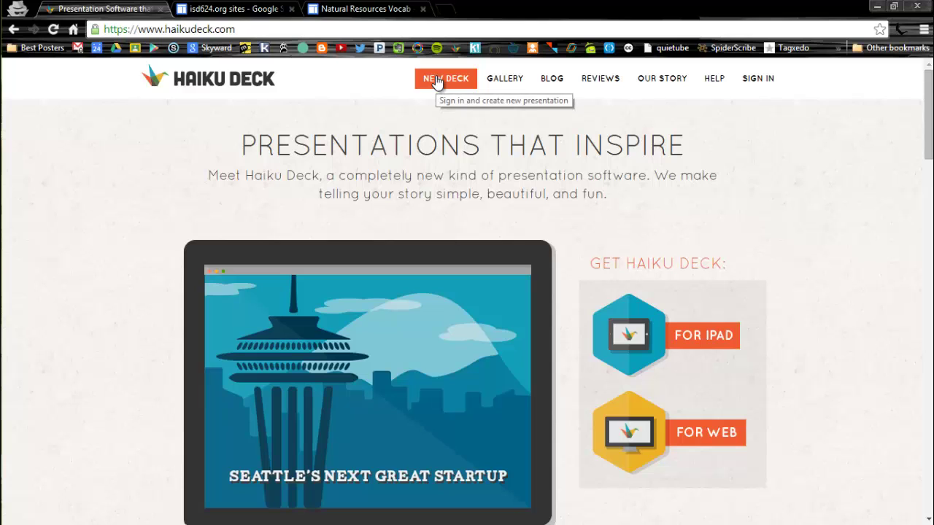
{"action": "left_click", "coordinate": [436, 78]}
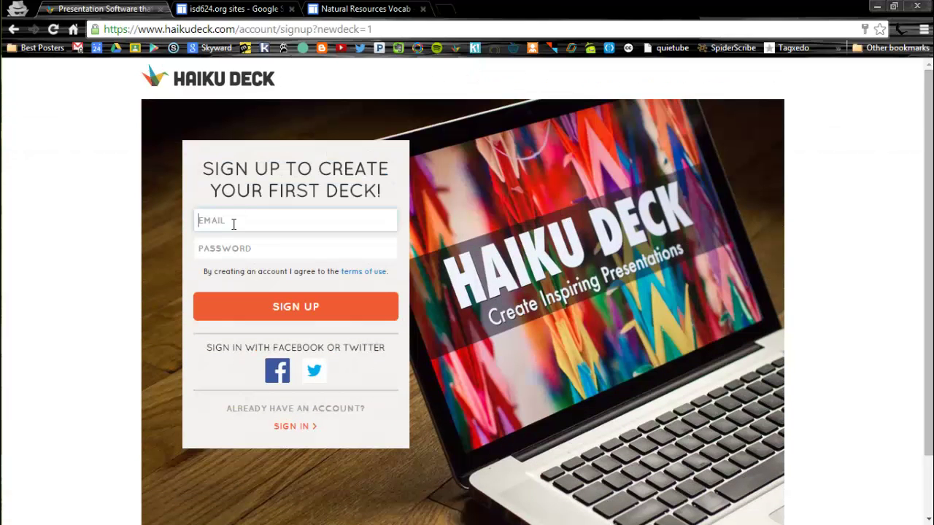
{"action": "left_click", "coordinate": [233, 223]}
{"action": "left_click", "coordinate": [164, 235]}
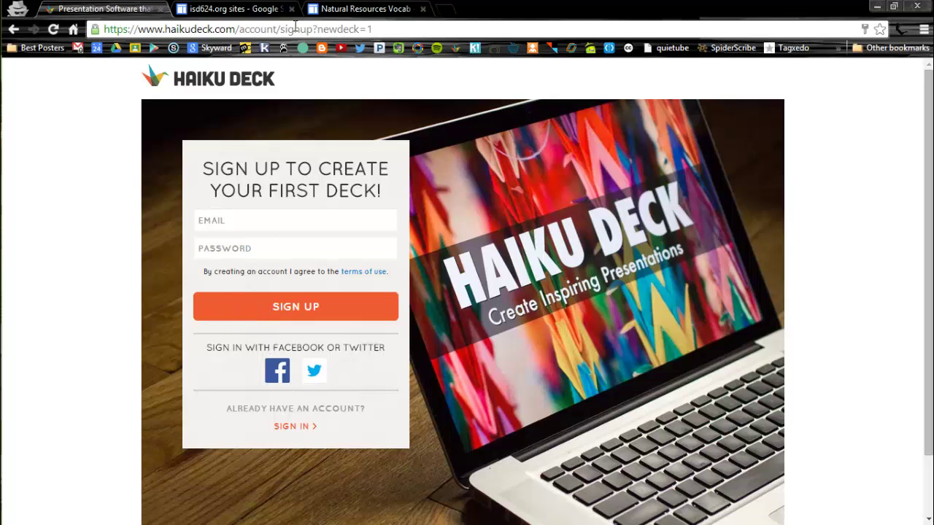
Step: Switch to the browser window with the Natural Resources Vocab deck in the Haiku Deck Editor
{"action": "mouse_move", "coordinate": [2, 210]}
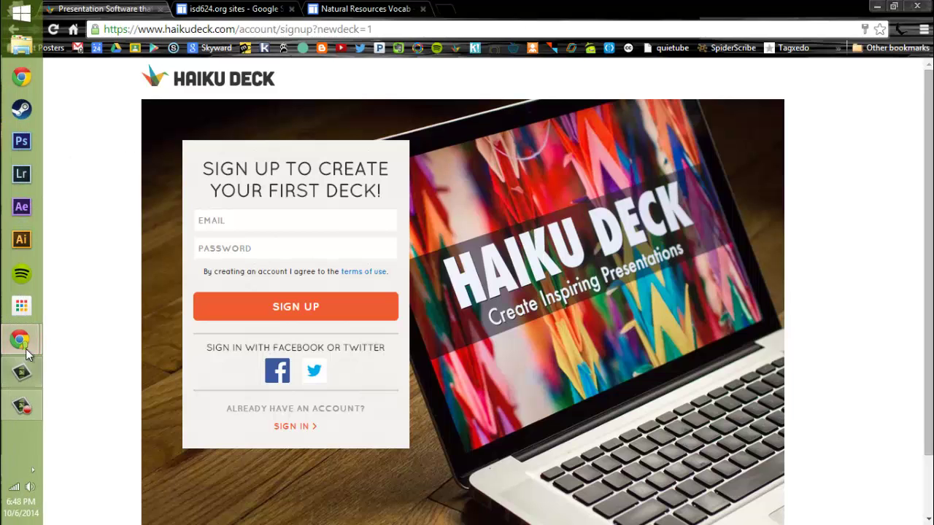
{"action": "mouse_move", "coordinate": [22, 343]}
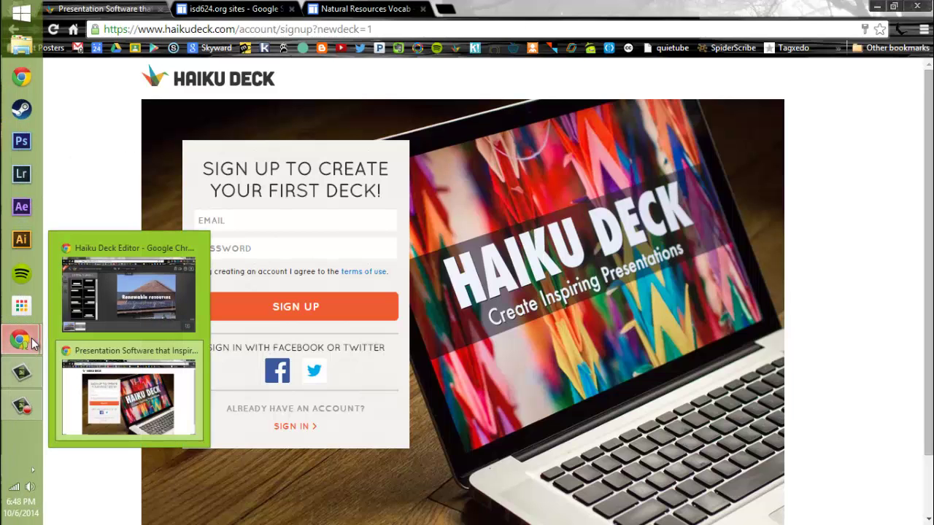
{"action": "left_click", "coordinate": [123, 299]}
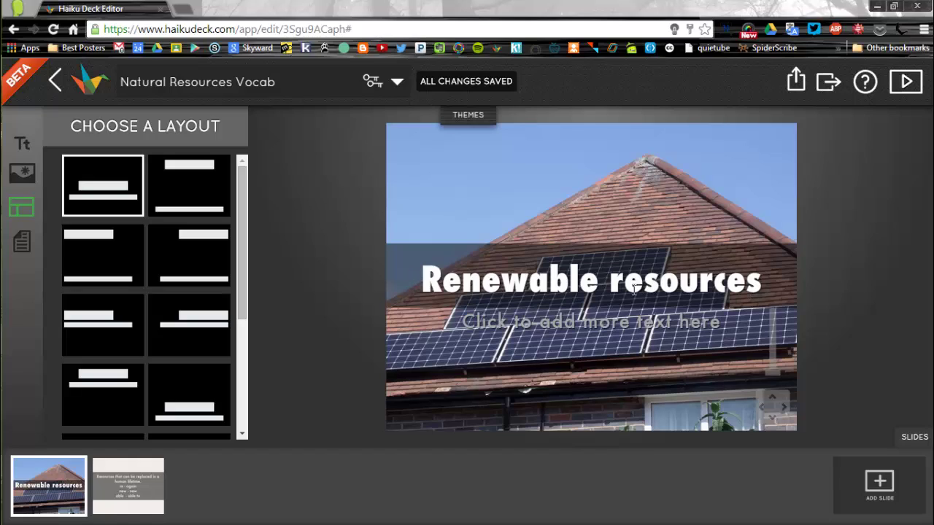
Step: Search background images for "wind turbine" and set the black-and-white photo of turbines in a field as the "Renewable resources" slide's background
{"action": "left_click", "coordinate": [22, 179]}
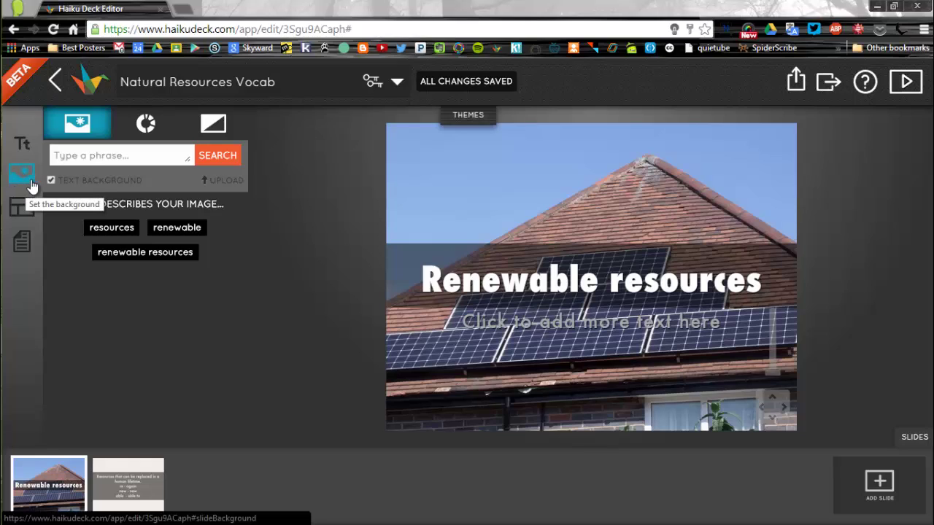
{"action": "left_click", "coordinate": [90, 158]}
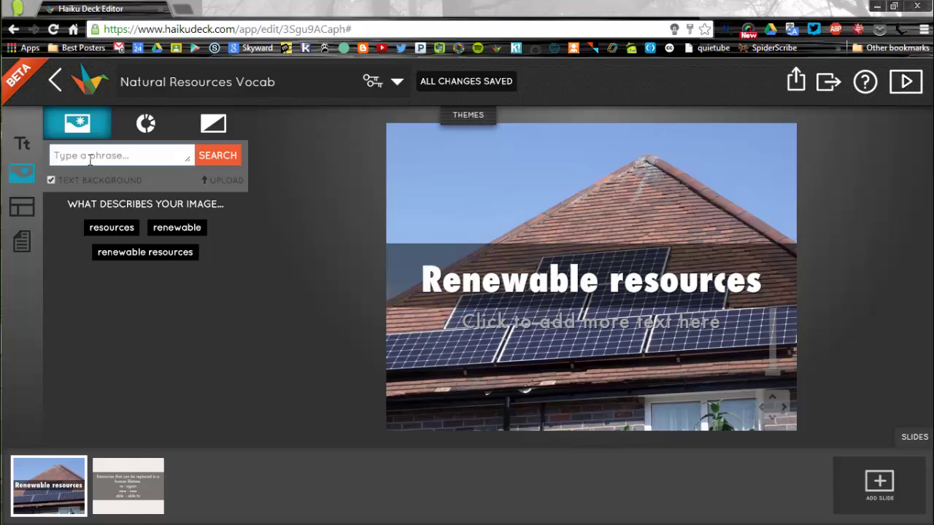
{"action": "type", "text": "wind turbine"}
{"action": "key", "text": "Return"}
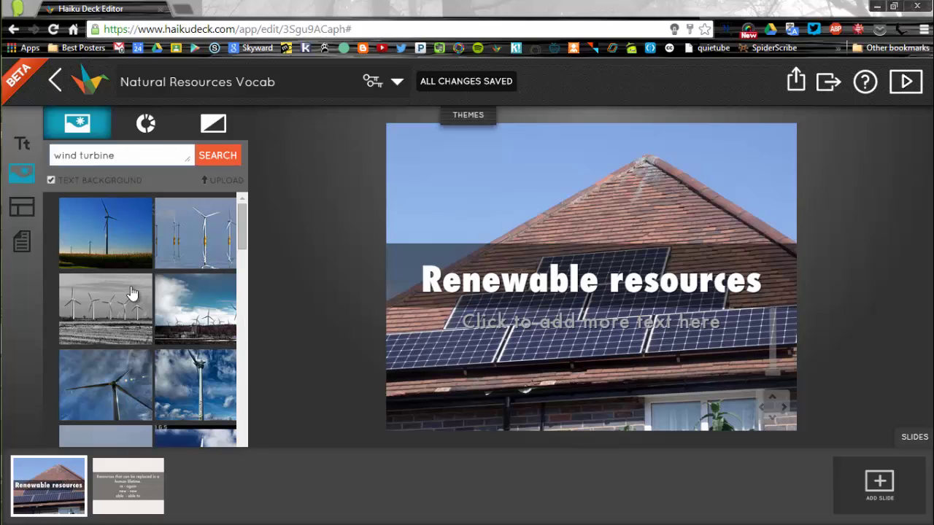
{"action": "scroll", "coordinate": [119, 313], "scroll_direction": "down", "scroll_amount": 1}
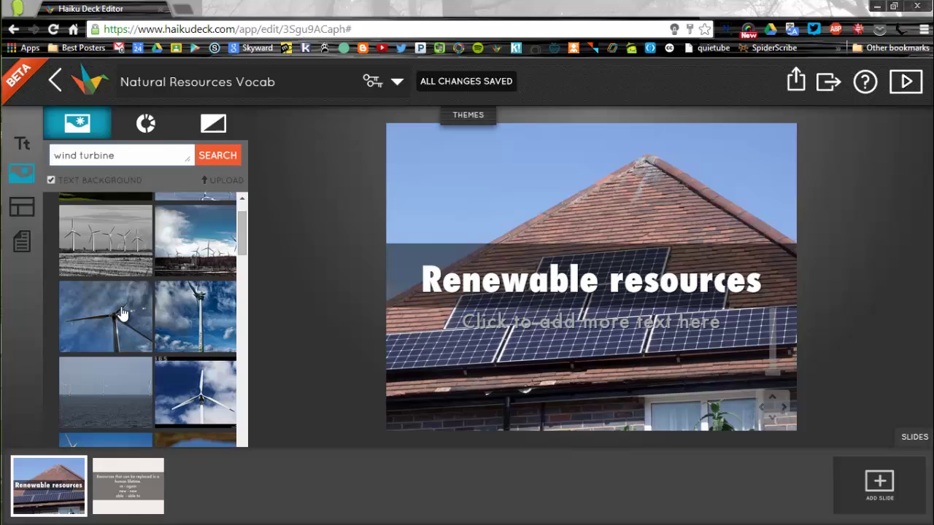
{"action": "scroll", "coordinate": [168, 354], "scroll_direction": "down", "scroll_amount": 2}
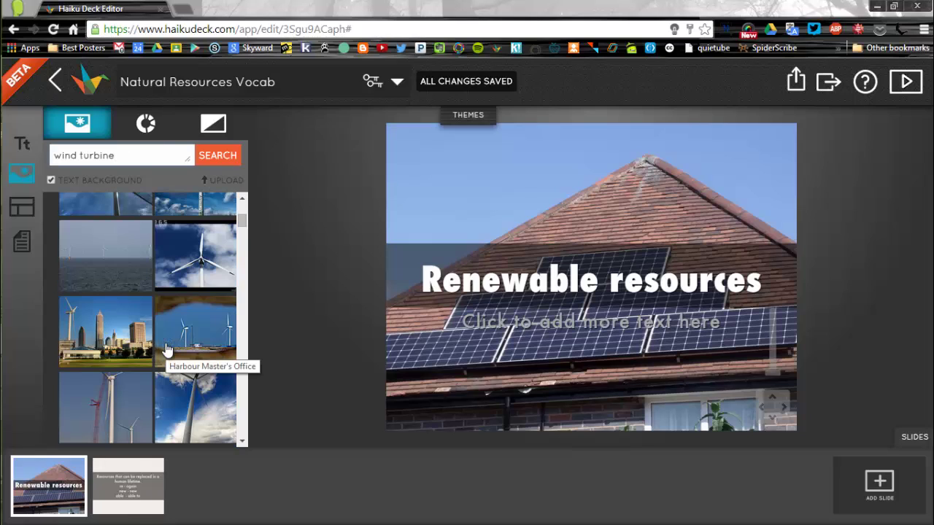
{"action": "scroll", "coordinate": [168, 355], "scroll_direction": "up", "scroll_amount": 4}
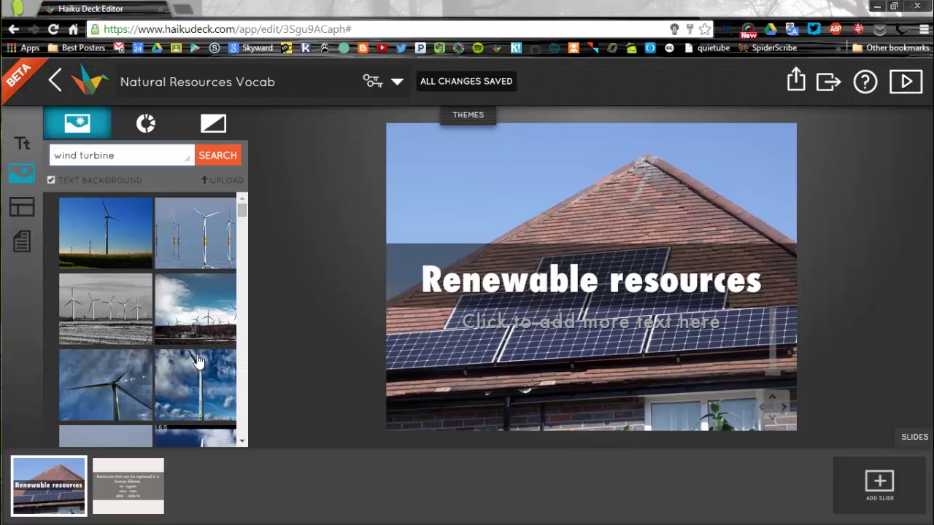
{"action": "left_click", "coordinate": [106, 328]}
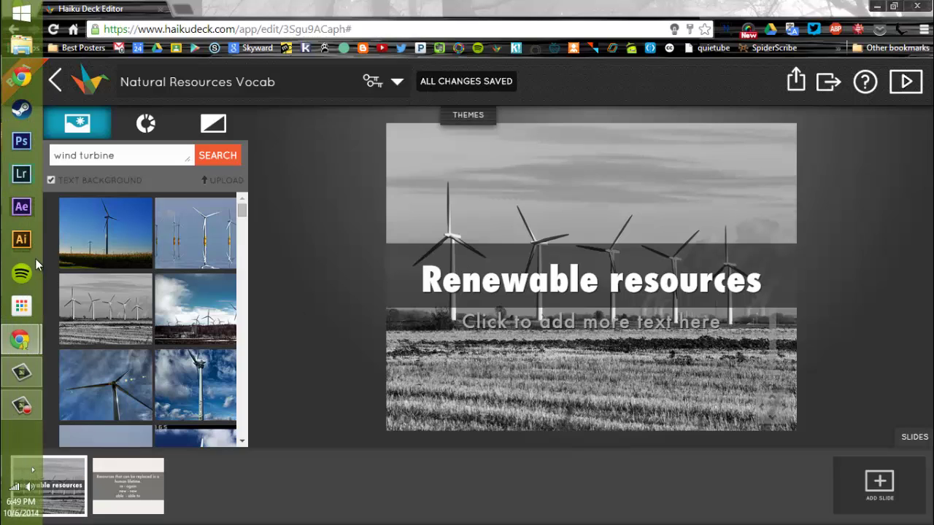
Step: Examine the definition slide's text, highlighting the definition sentence and the word parts "re", "new" and "able" one after another
{"action": "left_click", "coordinate": [134, 492]}
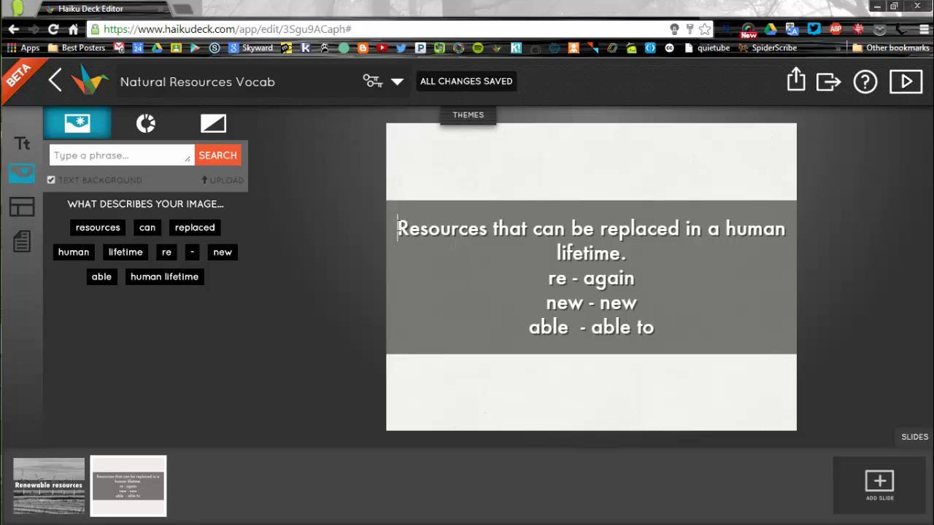
{"action": "left_click_drag", "start_coordinate": [398, 229], "coordinate": [644, 240]}
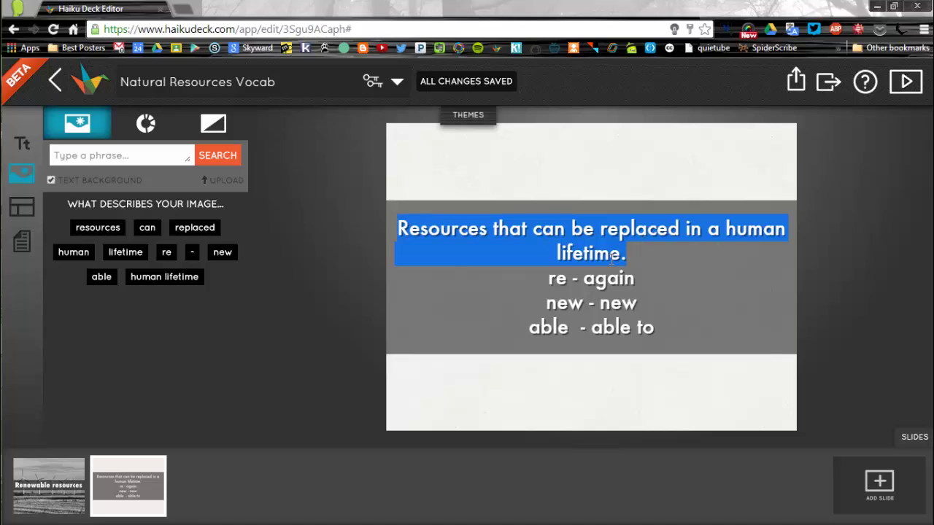
{"action": "left_click", "coordinate": [550, 279]}
{"action": "double_click", "coordinate": [555, 278]}
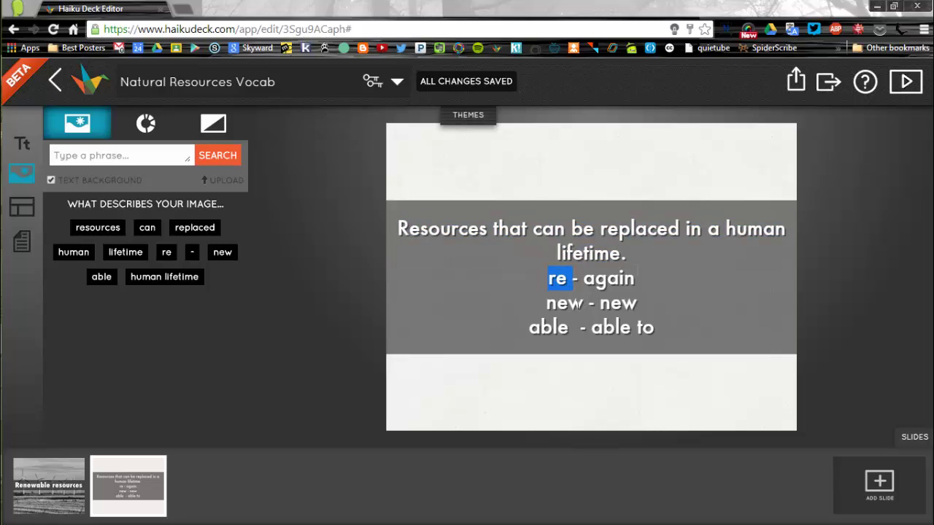
{"action": "left_click_drag", "start_coordinate": [584, 302], "coordinate": [528, 303]}
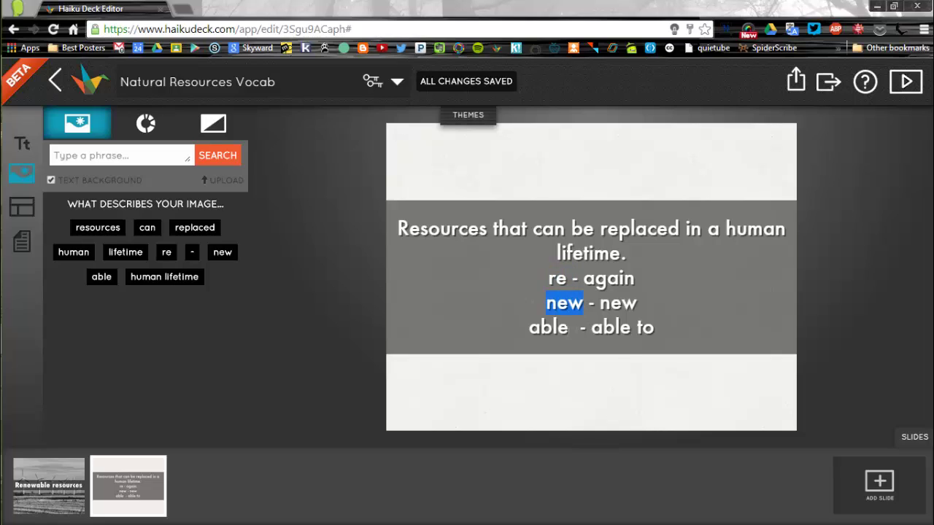
{"action": "left_click", "coordinate": [558, 326]}
{"action": "double_click", "coordinate": [559, 327]}
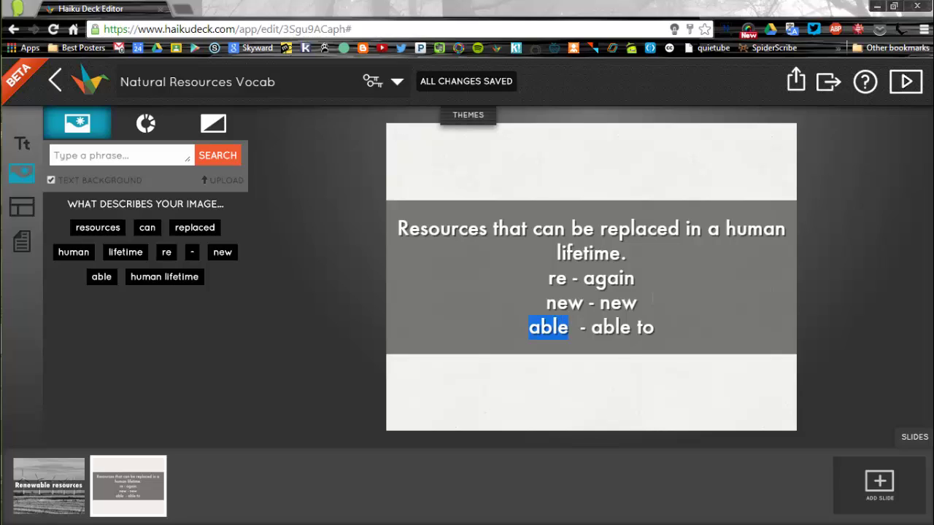
{"action": "left_click", "coordinate": [655, 301]}
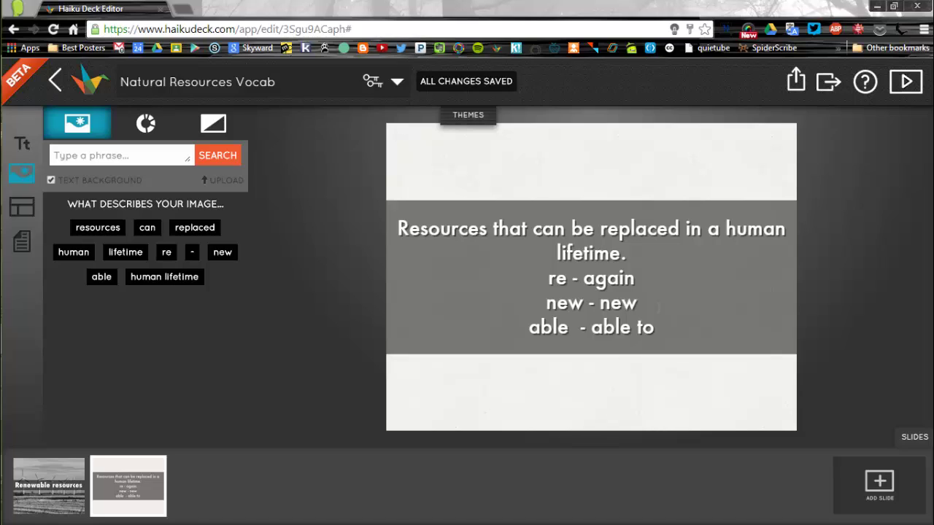
Step: Return to the My Decks gallery and open the sharing options of the Natural Resources Vocab deck
{"action": "left_click", "coordinate": [56, 84]}
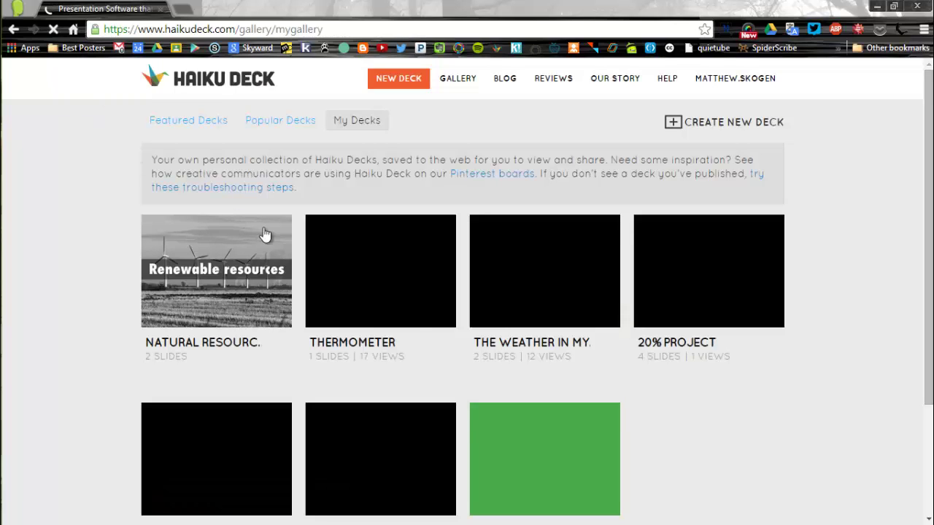
{"action": "mouse_move", "coordinate": [210, 290]}
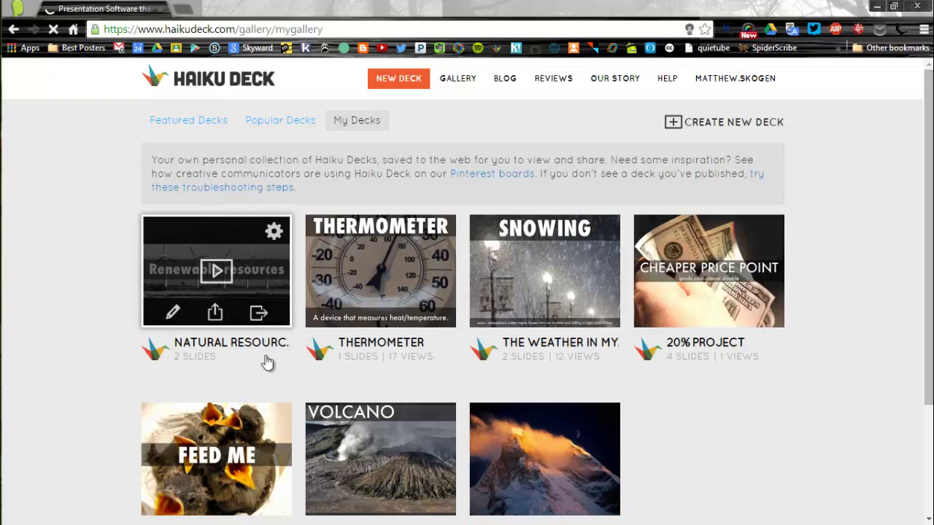
{"action": "mouse_move", "coordinate": [256, 321]}
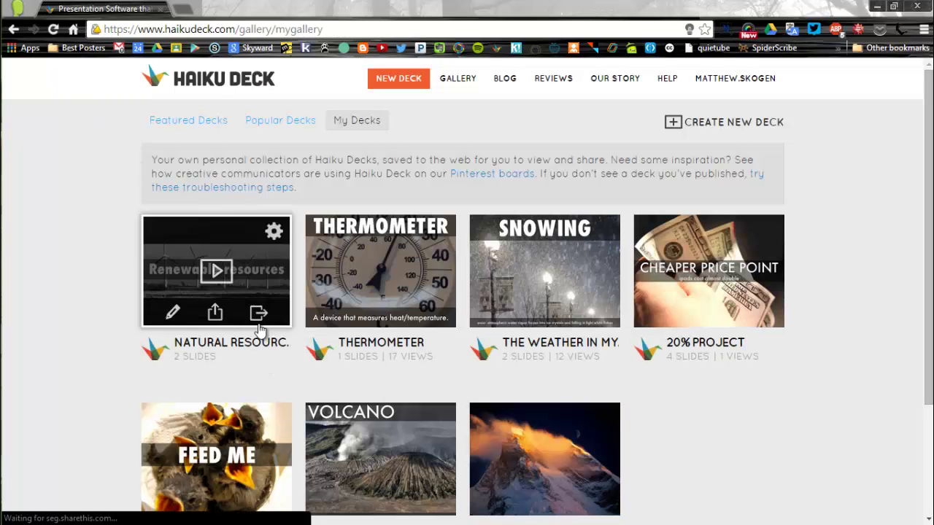
{"action": "left_click", "coordinate": [215, 312]}
{"action": "scroll", "coordinate": [426, 381], "scroll_direction": "down", "scroll_amount": 1}
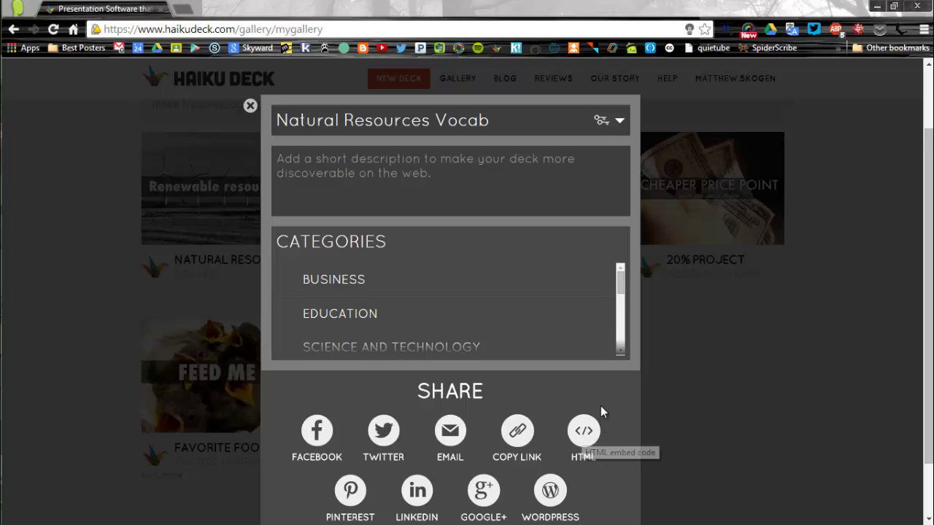
Step: Show the deck's HTML embed code and copy the entire iframe code to the clipboard
{"action": "left_click", "coordinate": [592, 434]}
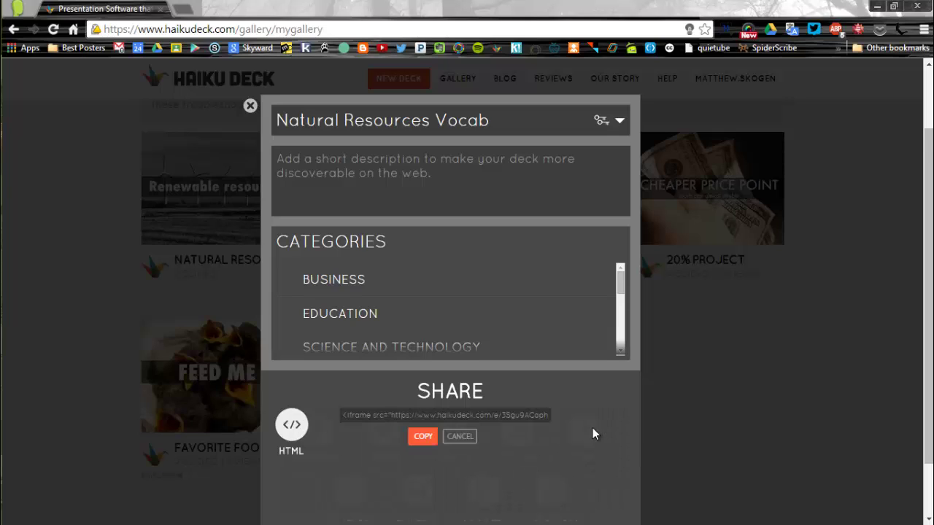
{"action": "left_click", "coordinate": [440, 415]}
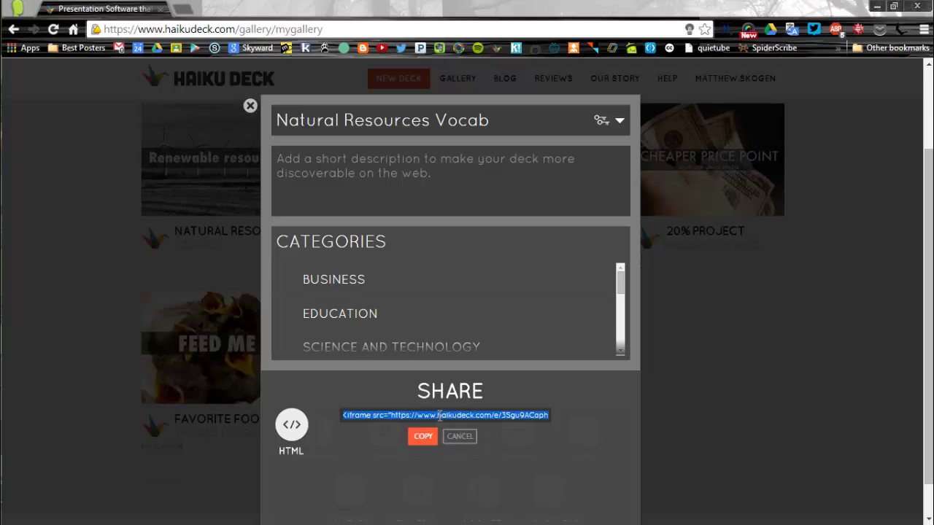
{"action": "right_click", "coordinate": [439, 415]}
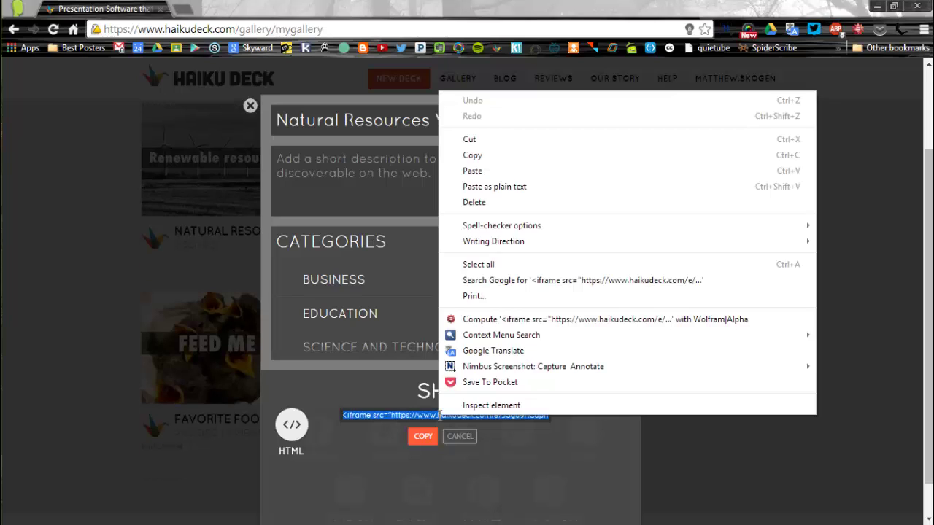
{"action": "left_click", "coordinate": [492, 156]}
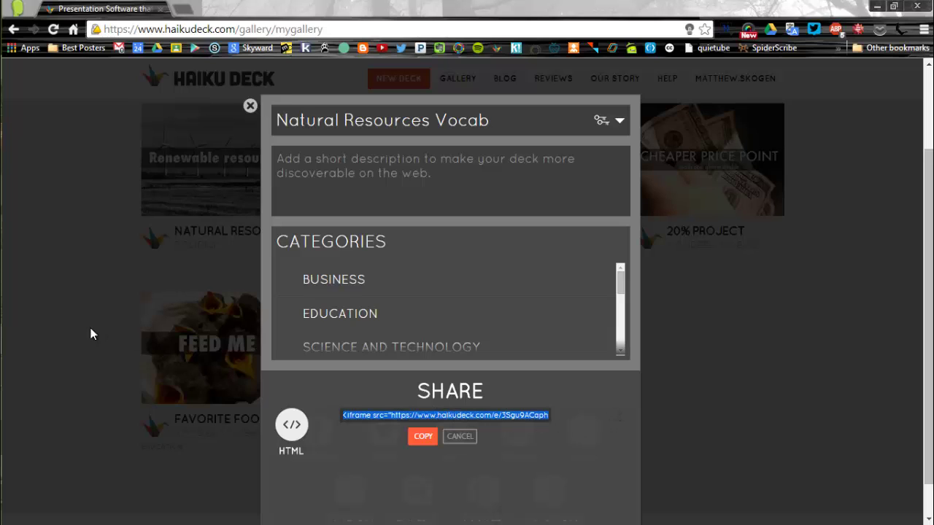
Step: Switch to the browser window editing the Natural Resources Vocab page in Google Sites and open the page's HTML source
{"action": "mouse_move", "coordinate": [16, 341]}
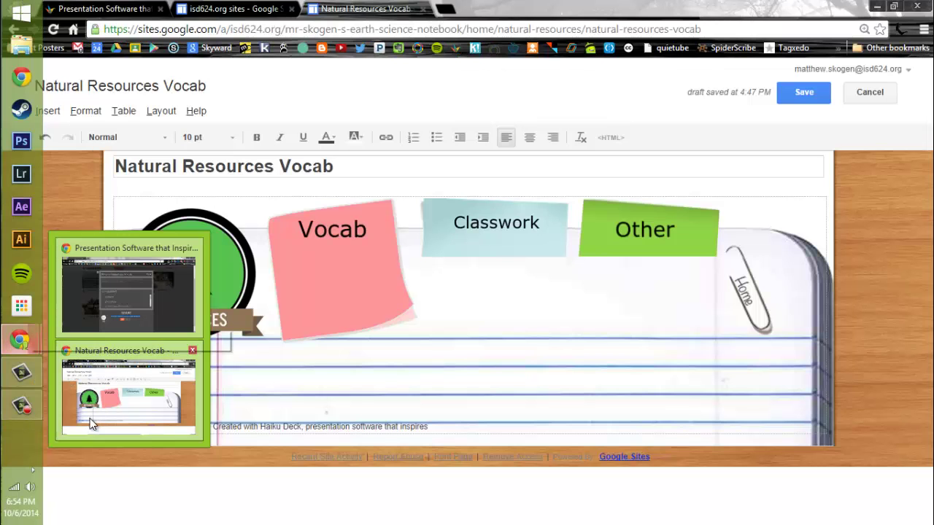
{"action": "left_click", "coordinate": [90, 420]}
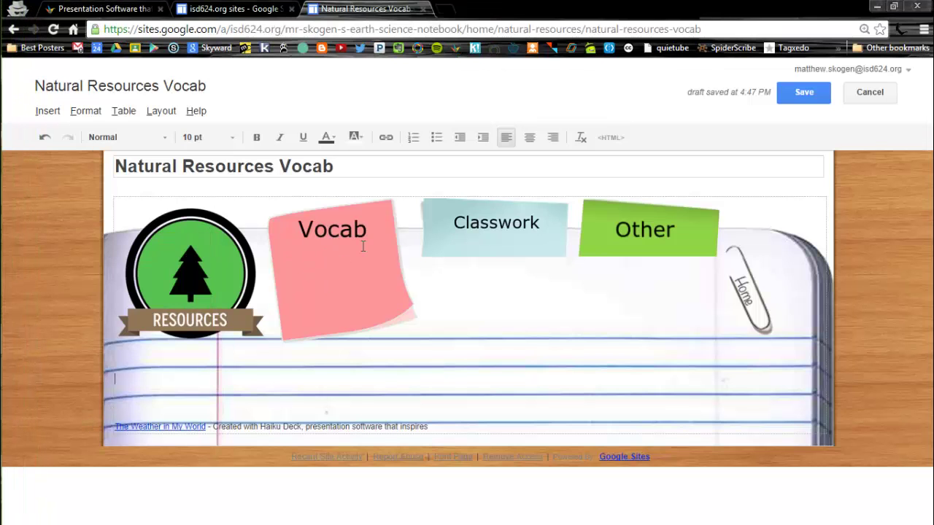
{"action": "left_click", "coordinate": [121, 372]}
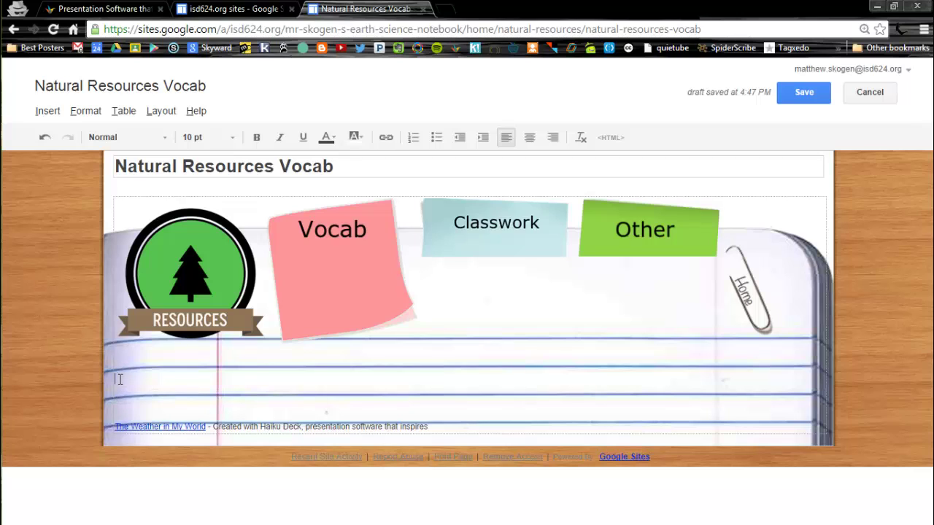
{"action": "left_click", "coordinate": [611, 139]}
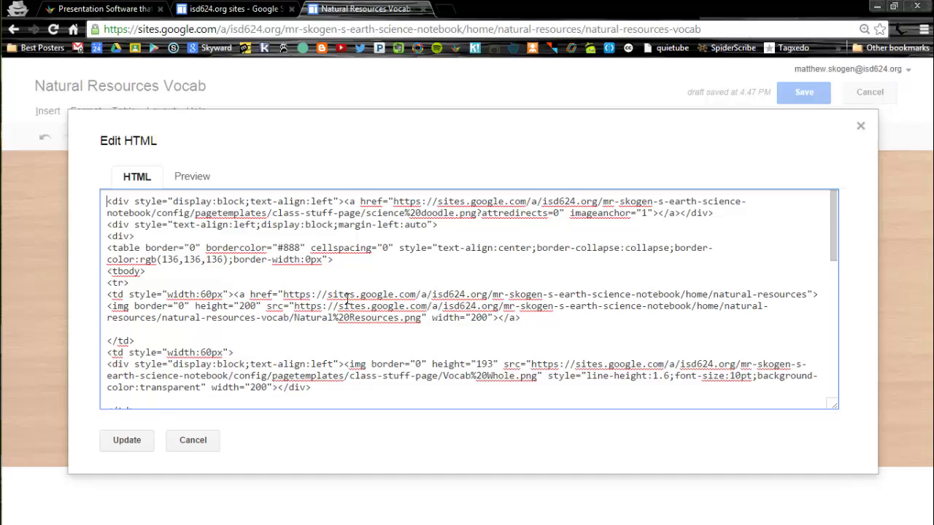
Step: Paste the copied Haiku Deck embed code on a new line at the end of the page's HTML and apply the update
{"action": "scroll", "coordinate": [346, 299], "scroll_direction": "down", "scroll_amount": 10}
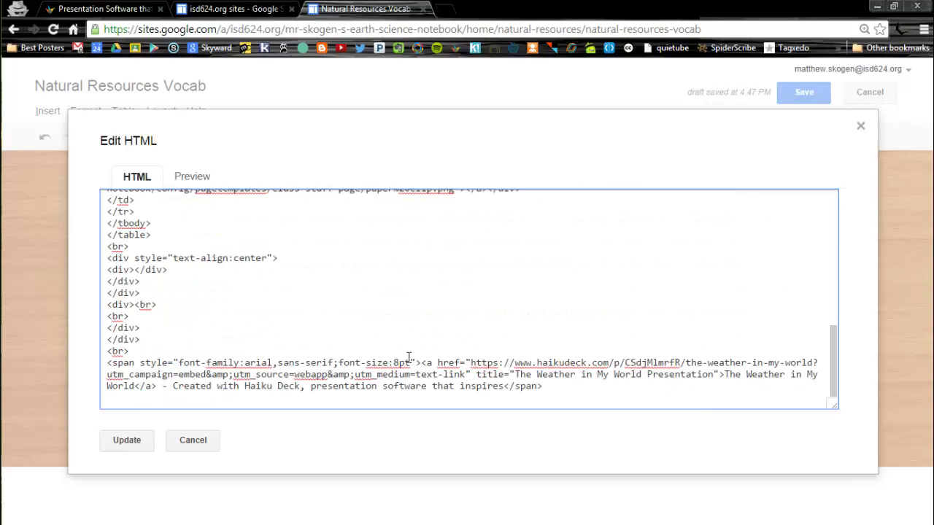
{"action": "left_click", "coordinate": [573, 390]}
{"action": "key", "text": "Return"}
{"action": "right_click", "coordinate": [109, 397]}
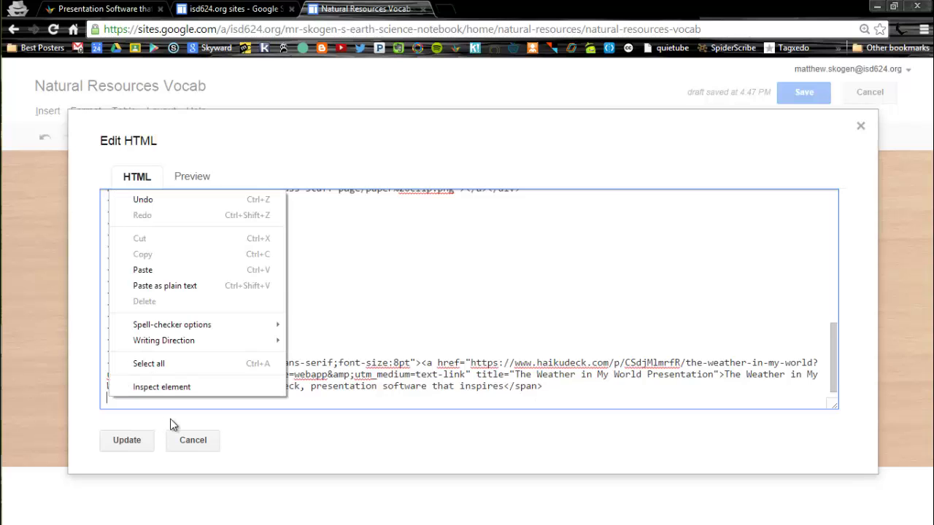
{"action": "left_click", "coordinate": [184, 268]}
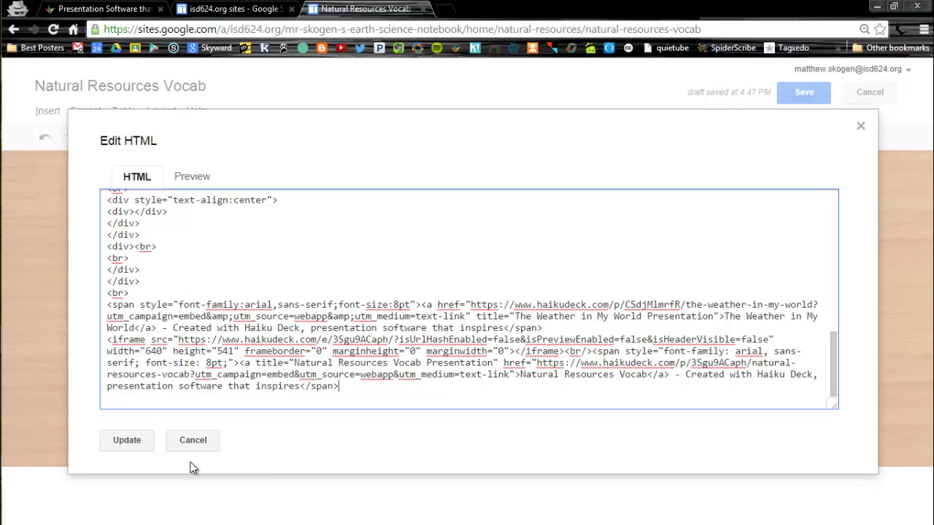
{"action": "left_click", "coordinate": [126, 443]}
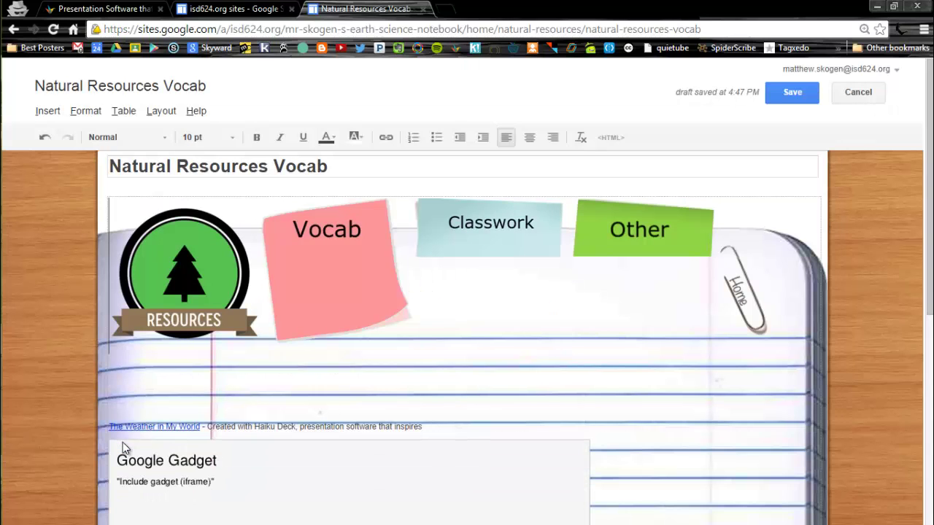
Step: Check the embedded gadget placeholder below the Haiku Deck credit line and save the Natural Resources Vocab page
{"action": "scroll", "coordinate": [346, 429], "scroll_direction": "down", "scroll_amount": 3}
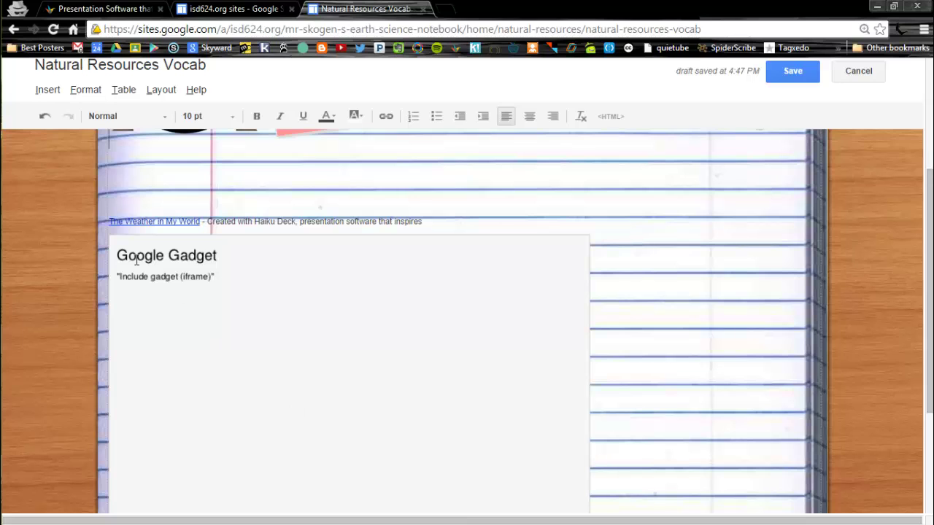
{"action": "scroll", "coordinate": [751, 273], "scroll_direction": "up", "scroll_amount": 3}
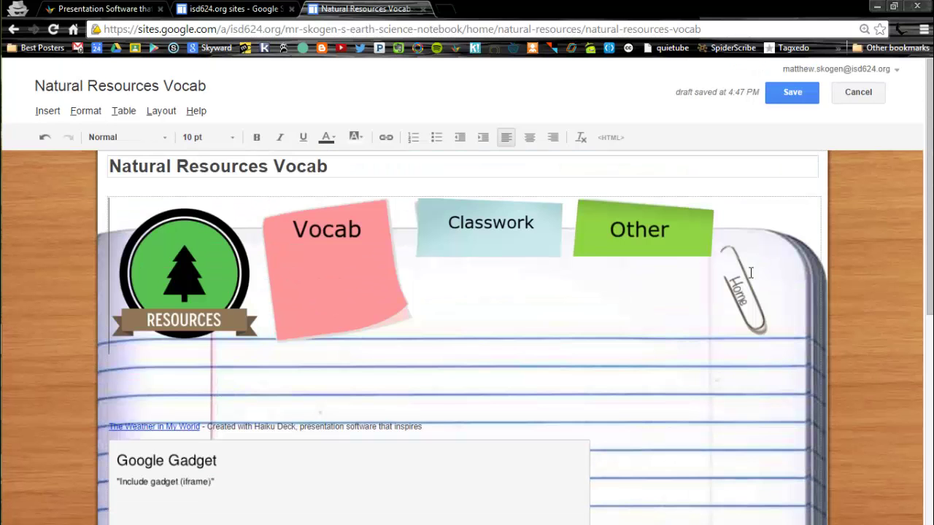
{"action": "left_click", "coordinate": [797, 95]}
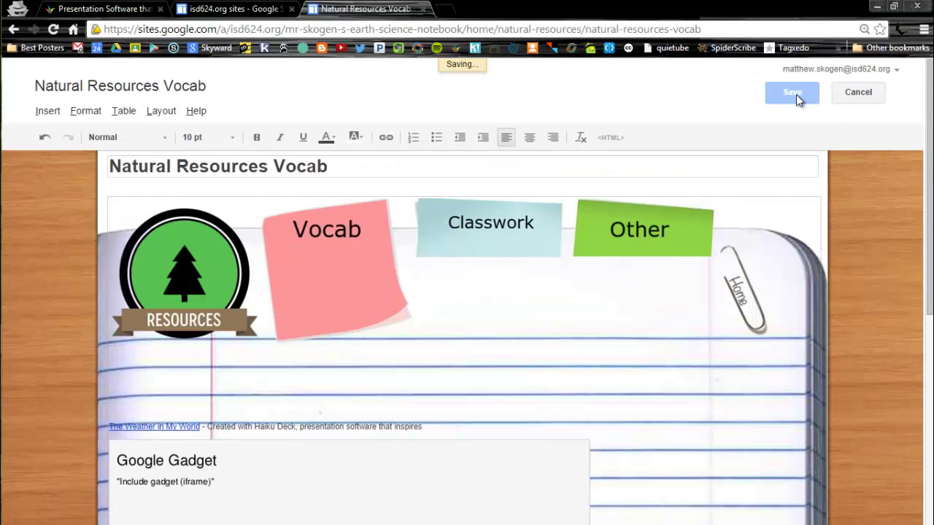
Step: Page forward and back through the embedded deck on the saved page to check the "Renewable resources" and definition slides
{"action": "scroll", "coordinate": [399, 340], "scroll_direction": "down", "scroll_amount": 4}
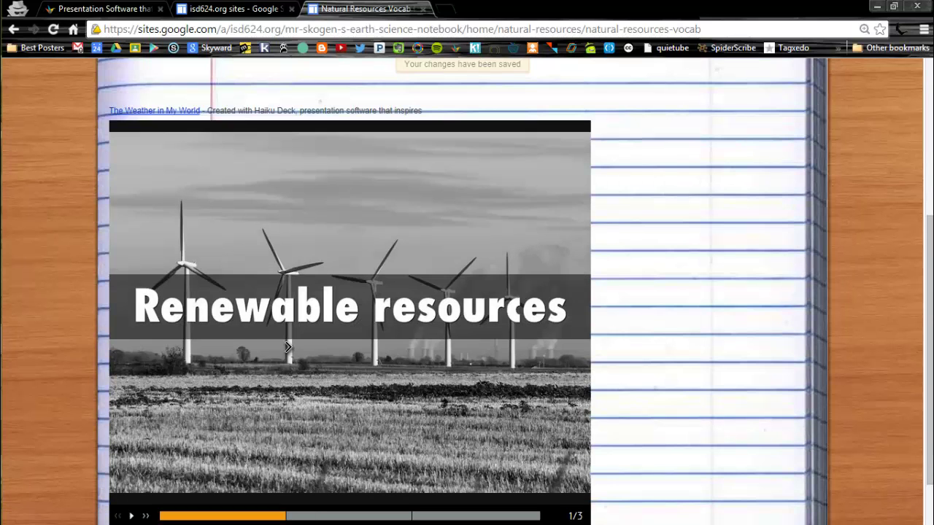
{"action": "left_click", "coordinate": [146, 517]}
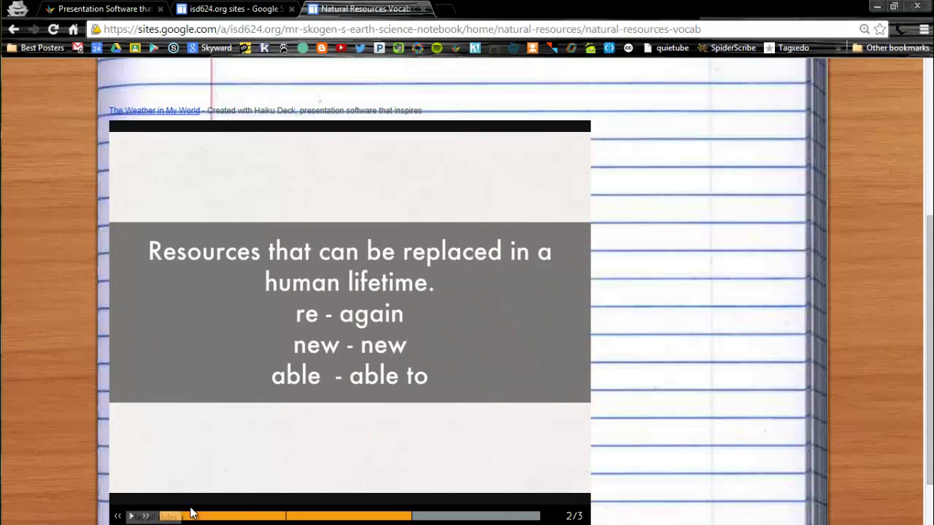
{"action": "left_click", "coordinate": [117, 516]}
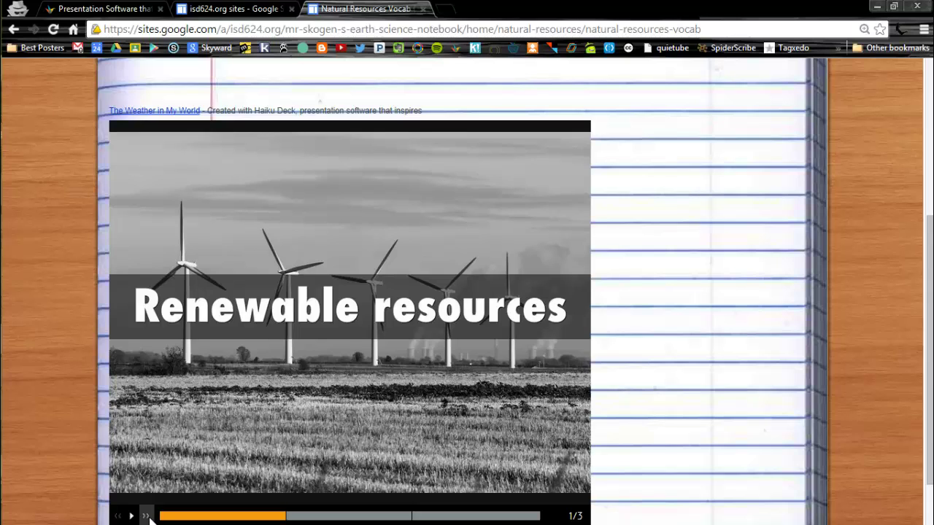
{"action": "left_click", "coordinate": [146, 515]}
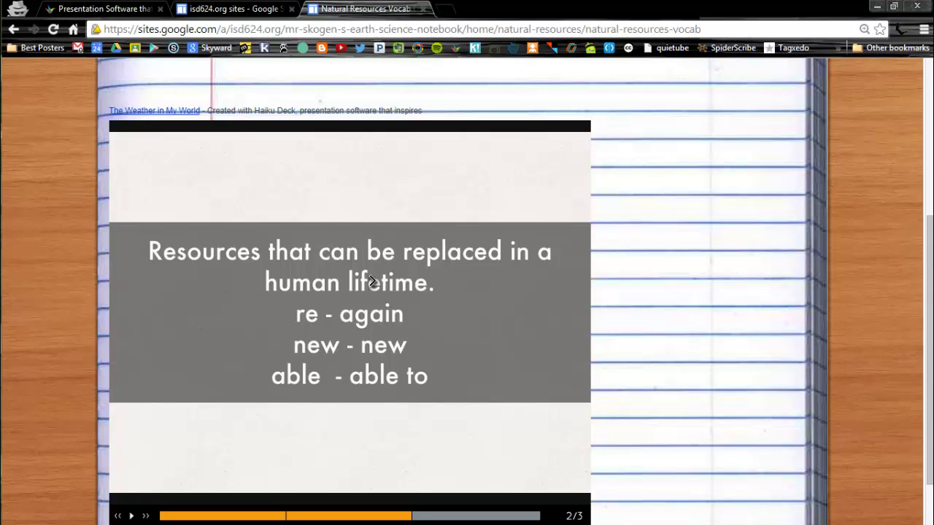
{"action": "scroll", "coordinate": [481, 284], "scroll_direction": "up", "scroll_amount": 4}
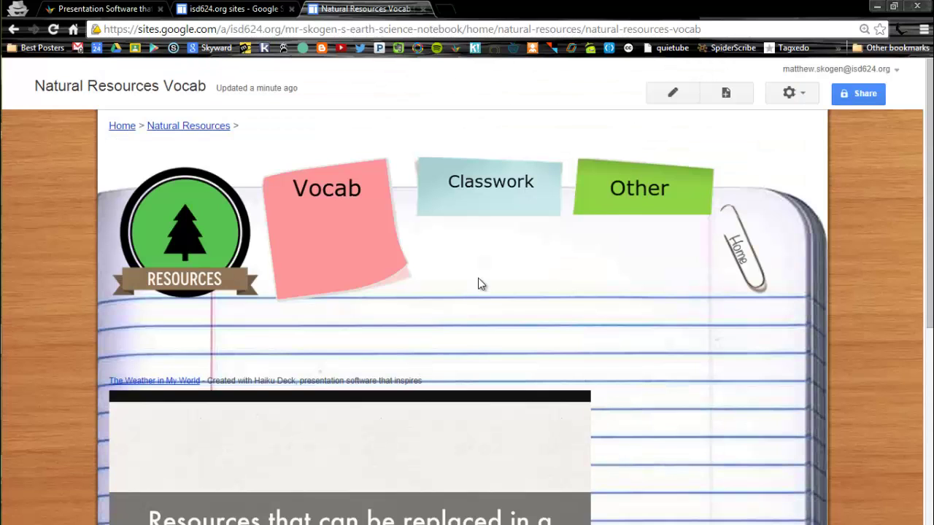
Step: Open the Natural Resources Classwork page for editing and start inserting a Google Drive folder
{"action": "left_click", "coordinate": [479, 195]}
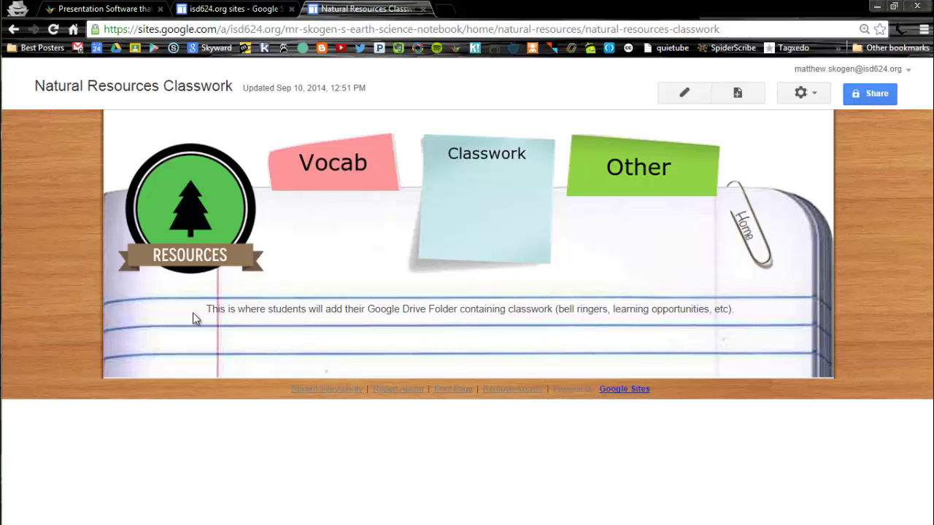
{"action": "left_click", "coordinate": [685, 95]}
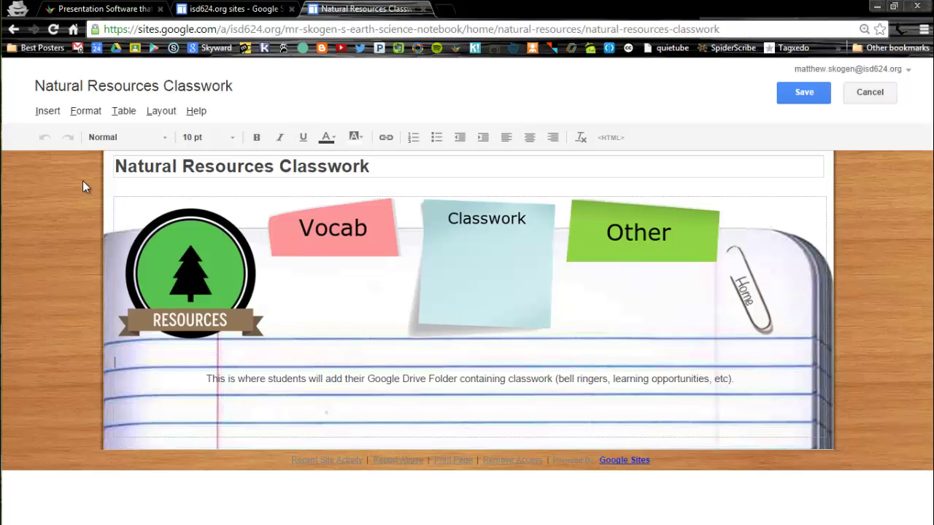
{"action": "left_click", "coordinate": [47, 111]}
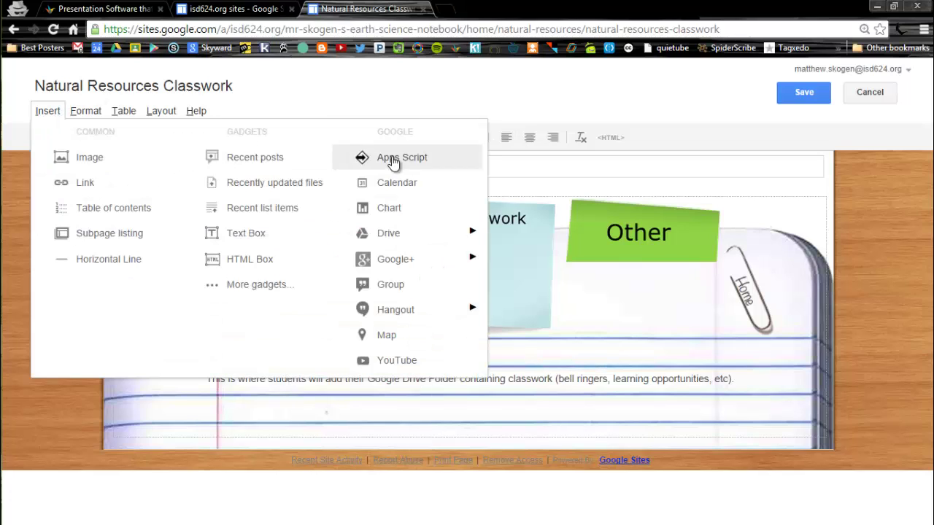
{"action": "mouse_move", "coordinate": [411, 235]}
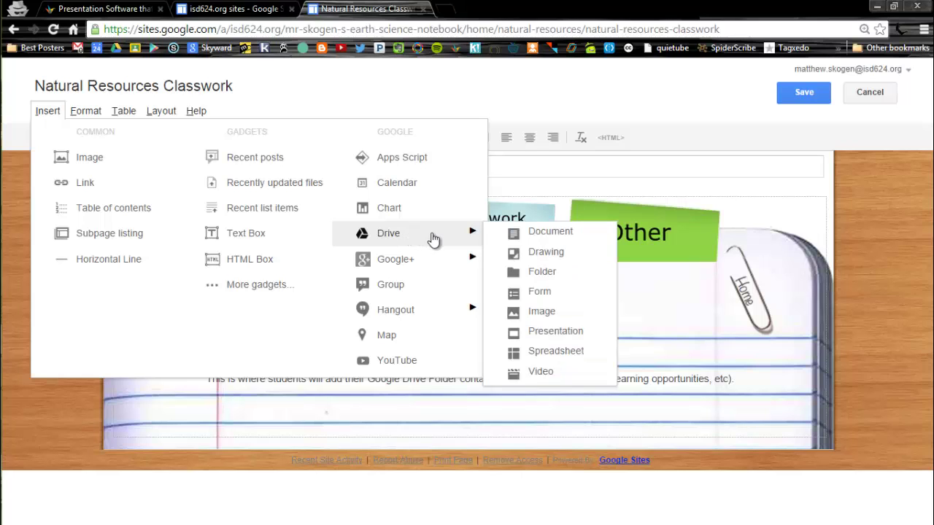
{"action": "left_click", "coordinate": [543, 271]}
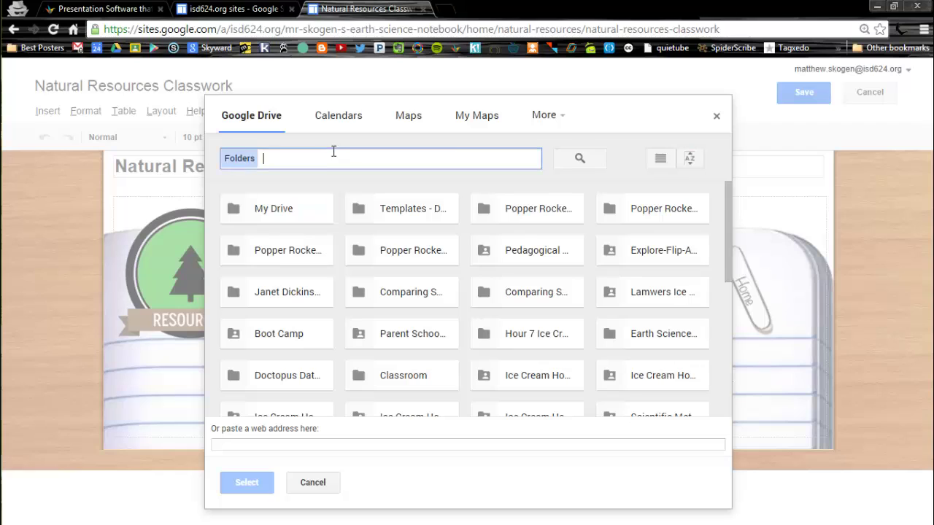
Step: Search the Drive folders for "Natural Resources" and open the shared Natural Resources folder in the picker
{"action": "type", "text": "Natural"}
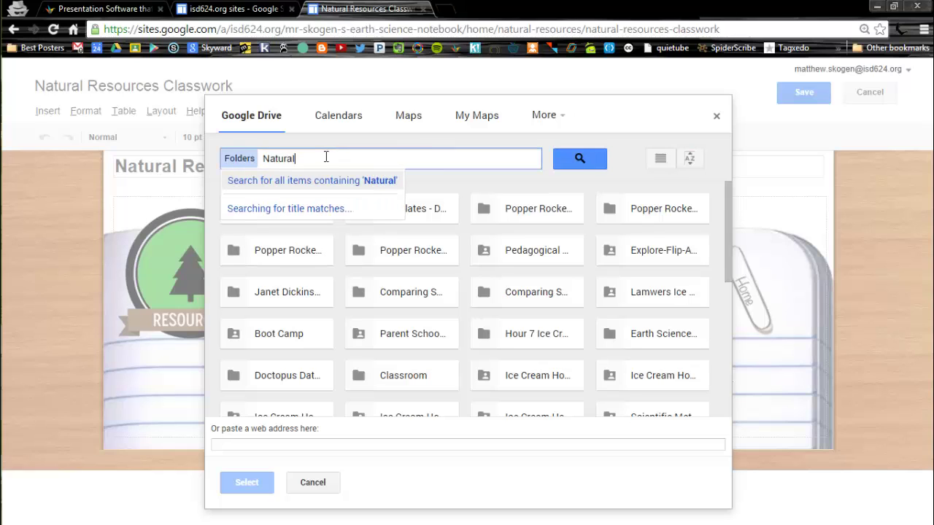
{"action": "type", "text": " Resou"}
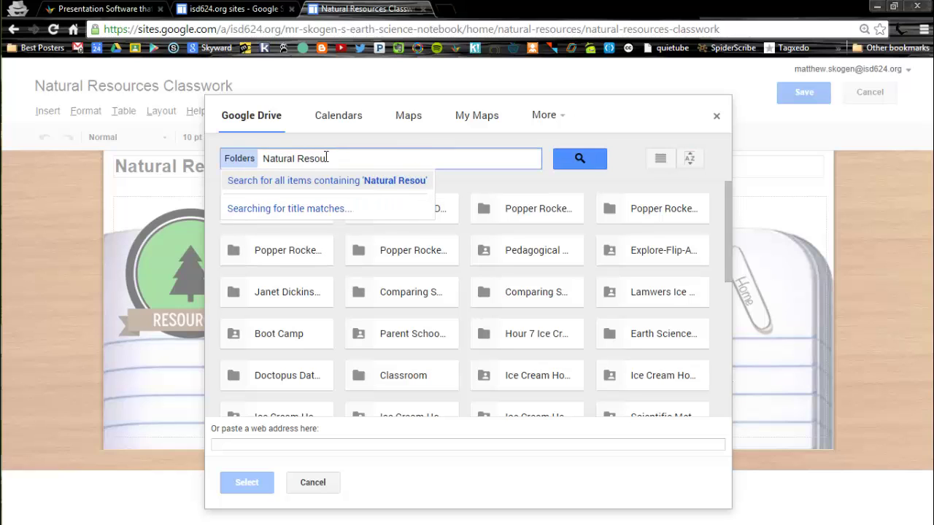
{"action": "type", "text": "rces"}
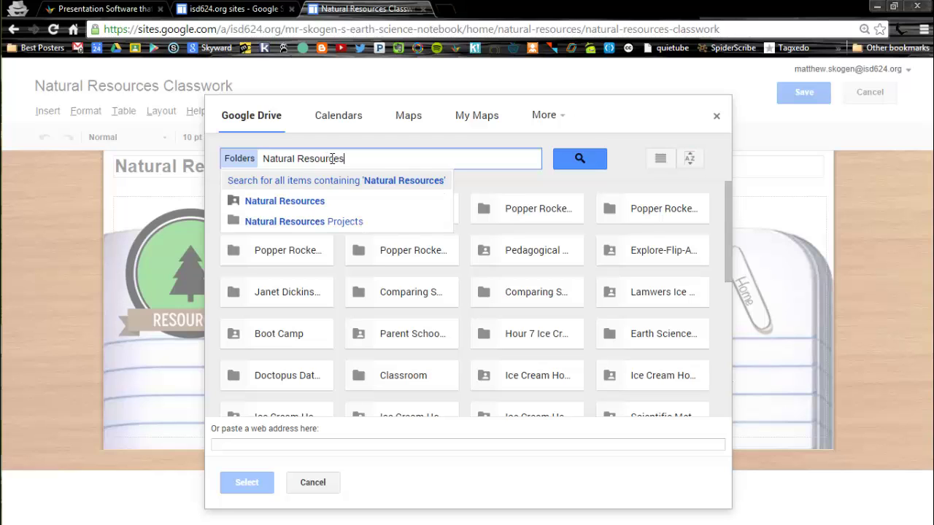
{"action": "left_click", "coordinate": [339, 200]}
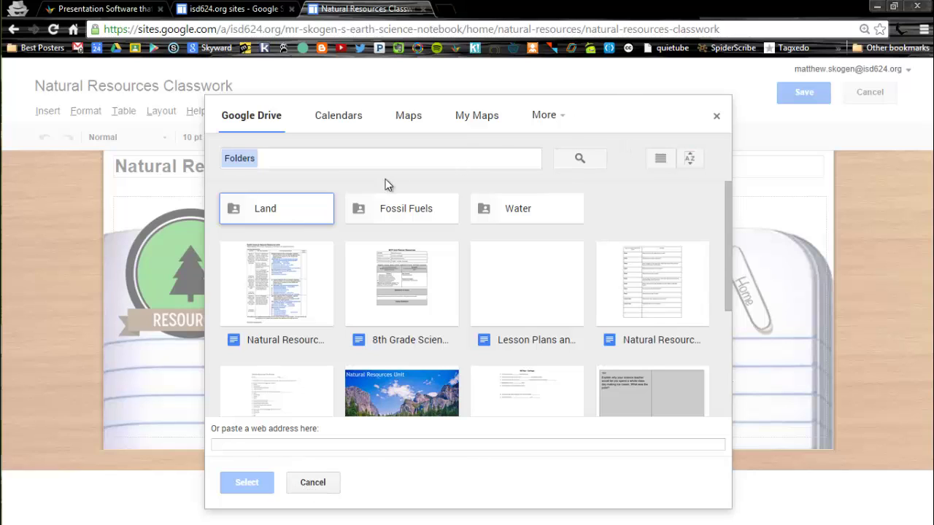
Step: Try searching for "Resources" from inside the opened folder and clear the search text
{"action": "left_click", "coordinate": [379, 160]}
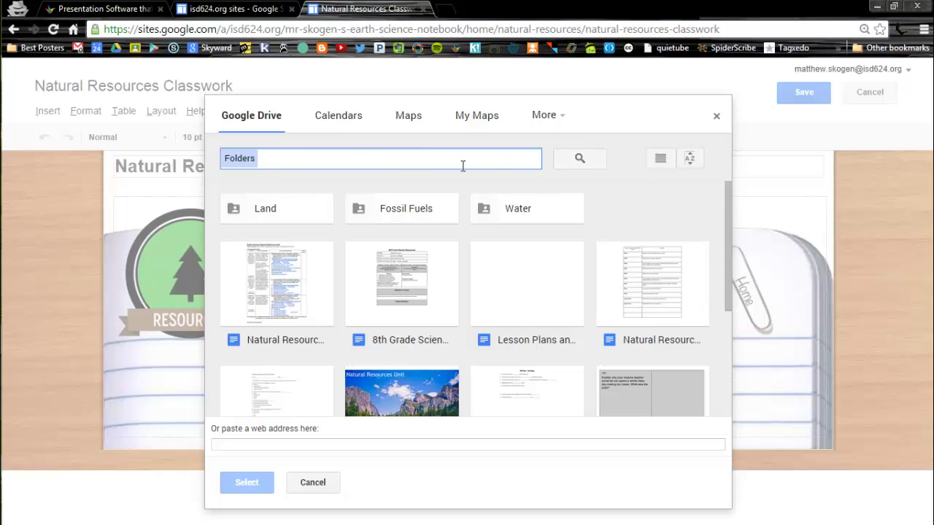
{"action": "type", "text": "R"}
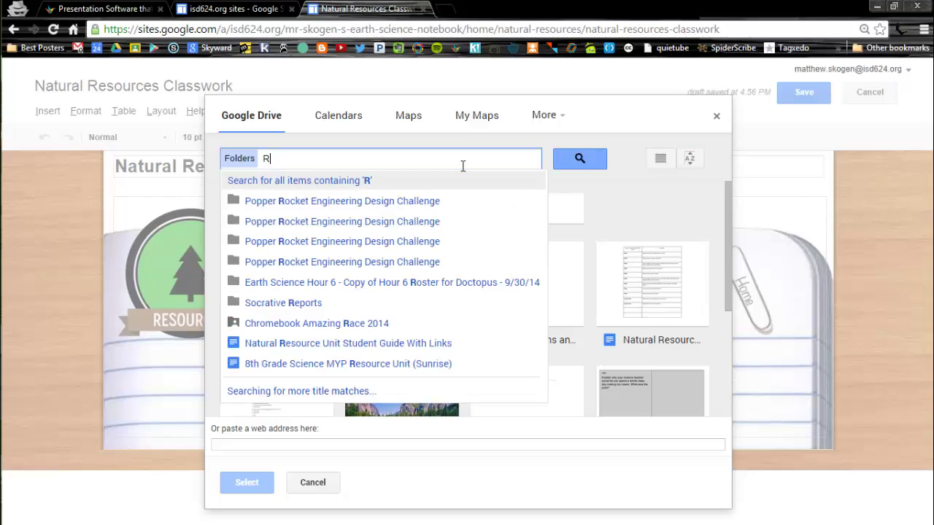
{"action": "type", "text": "esources"}
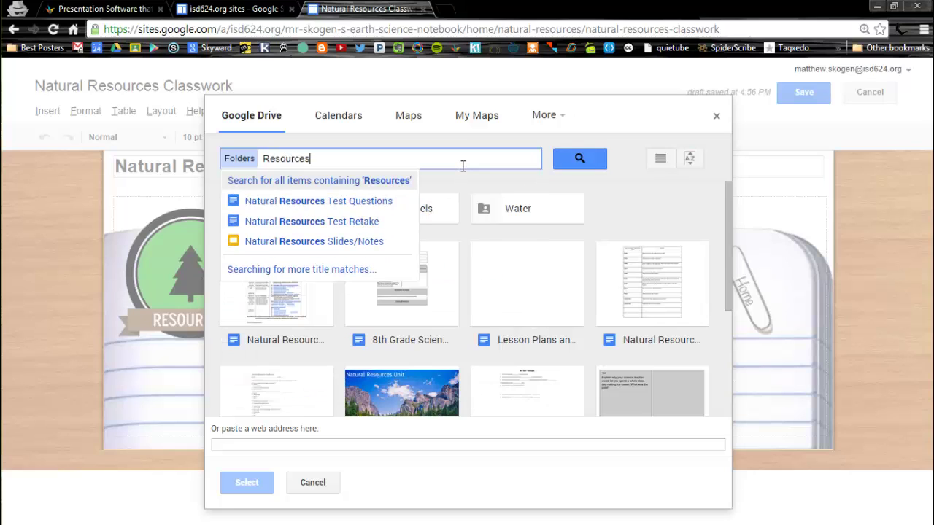
{"action": "left_click_drag", "start_coordinate": [392, 164], "coordinate": [192, 164]}
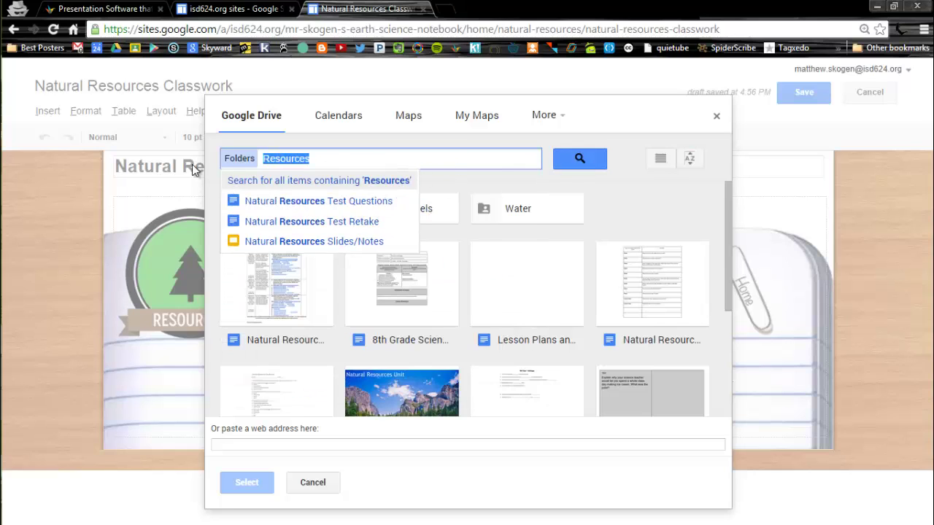
{"action": "key", "text": "BackSpace"}
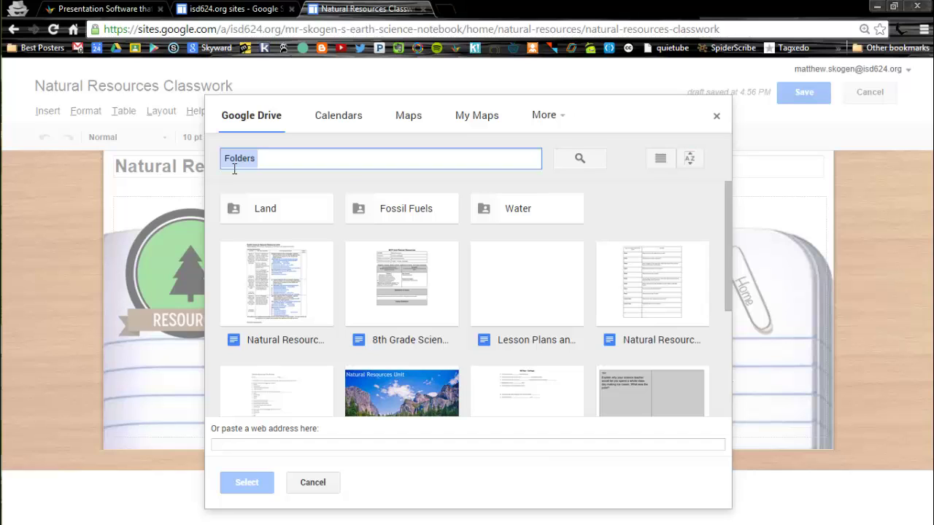
Step: Try searching for "Natural Resources" from inside the opened folder
{"action": "type", "text": "Natural"}
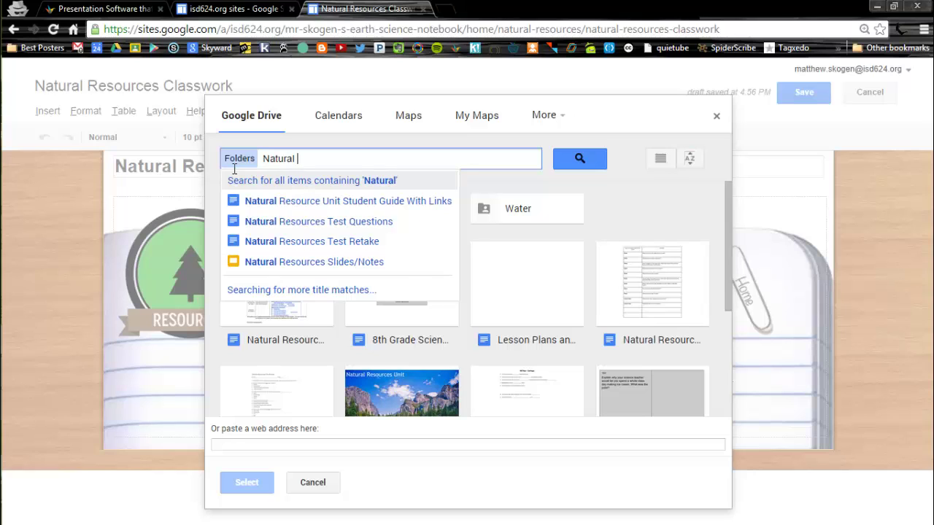
{"action": "type", "text": " Res"}
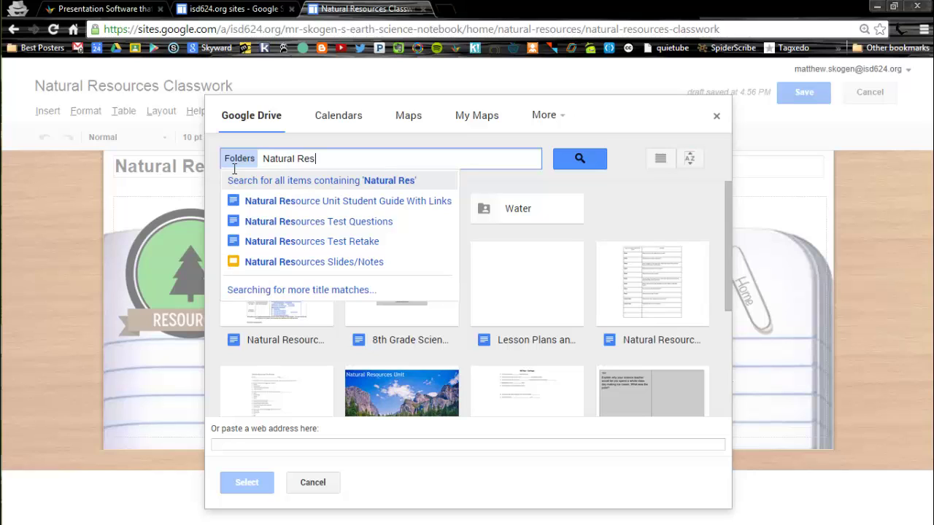
{"action": "type", "text": "ources"}
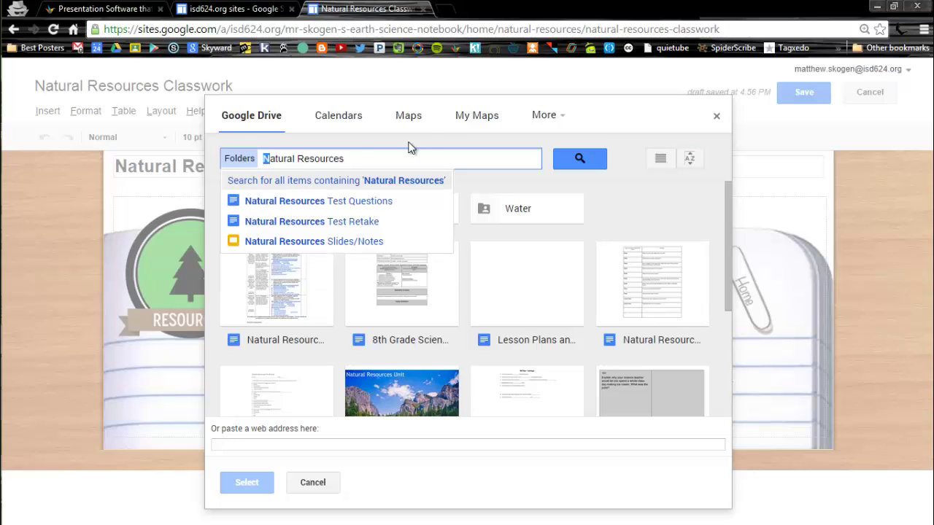
{"action": "left_click", "coordinate": [578, 151]}
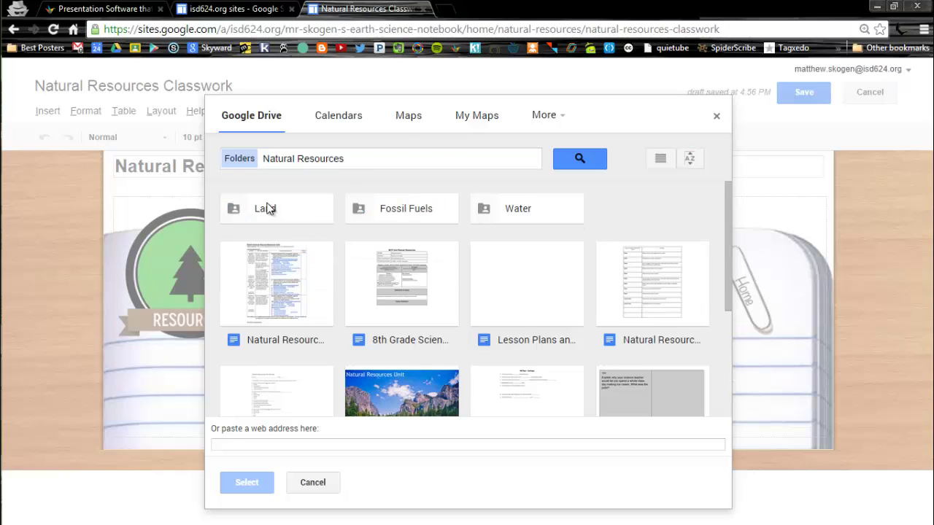
Step: Return the Drive picker to the list of all folders and search it for "Natural Resources"
{"action": "left_click", "coordinate": [250, 117]}
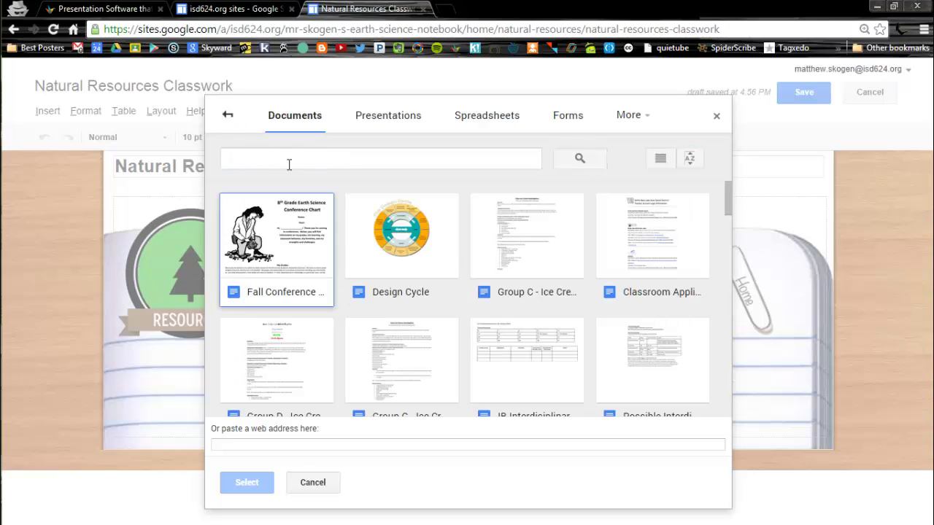
{"action": "left_click", "coordinate": [629, 117]}
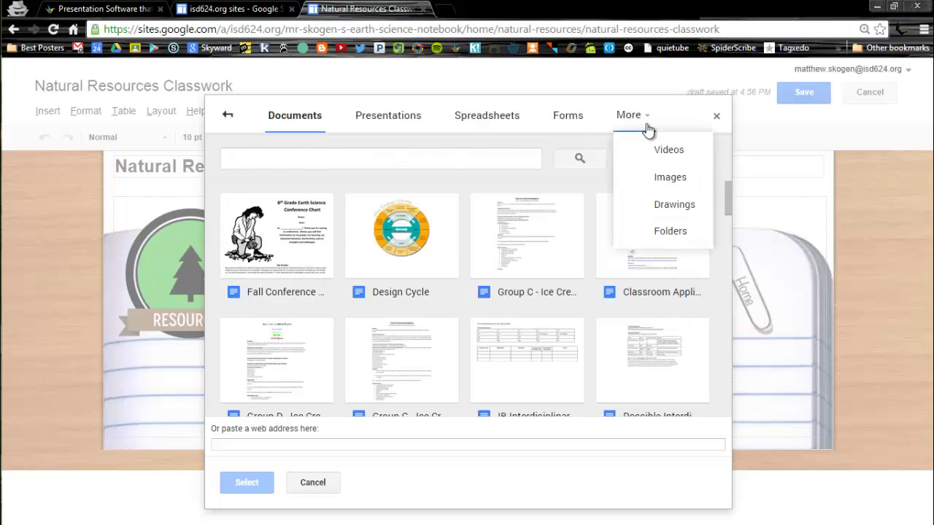
{"action": "left_click", "coordinate": [659, 234]}
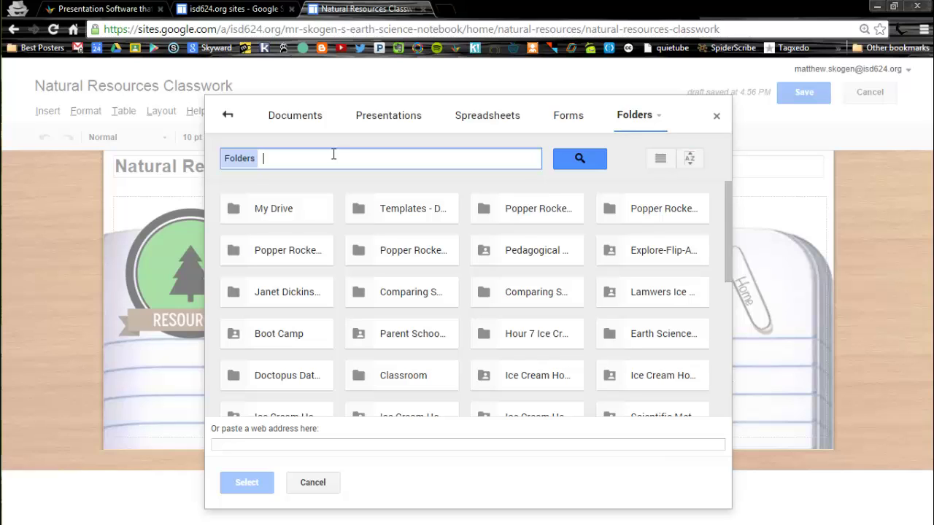
{"action": "type", "text": "Natural"}
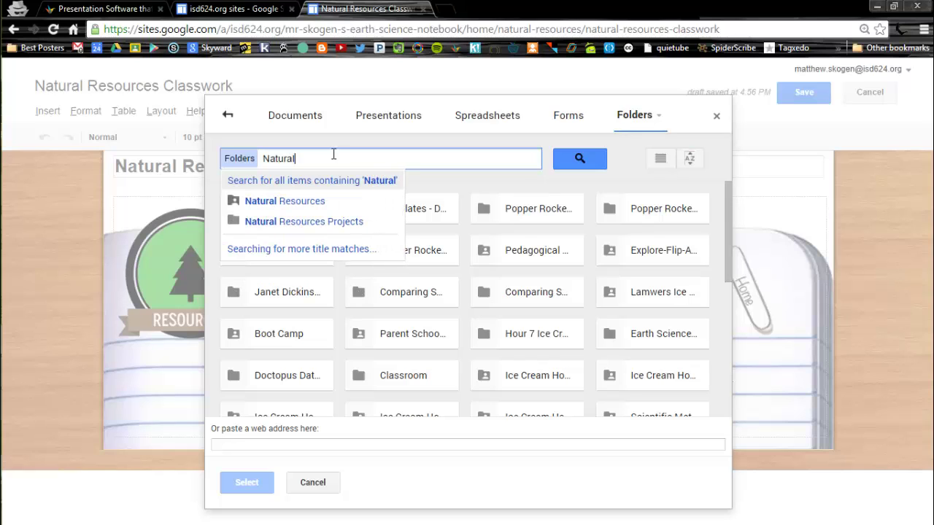
{"action": "type", "text": " Res"}
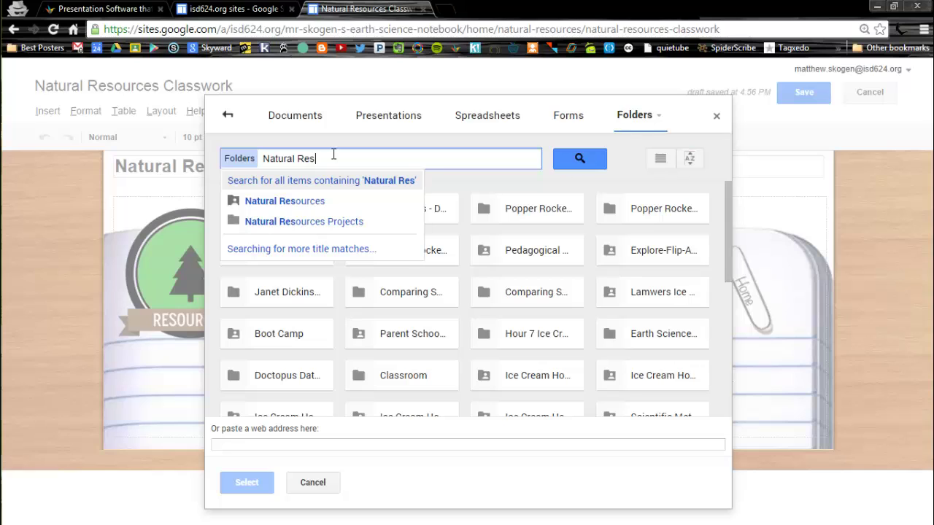
{"action": "type", "text": "ources"}
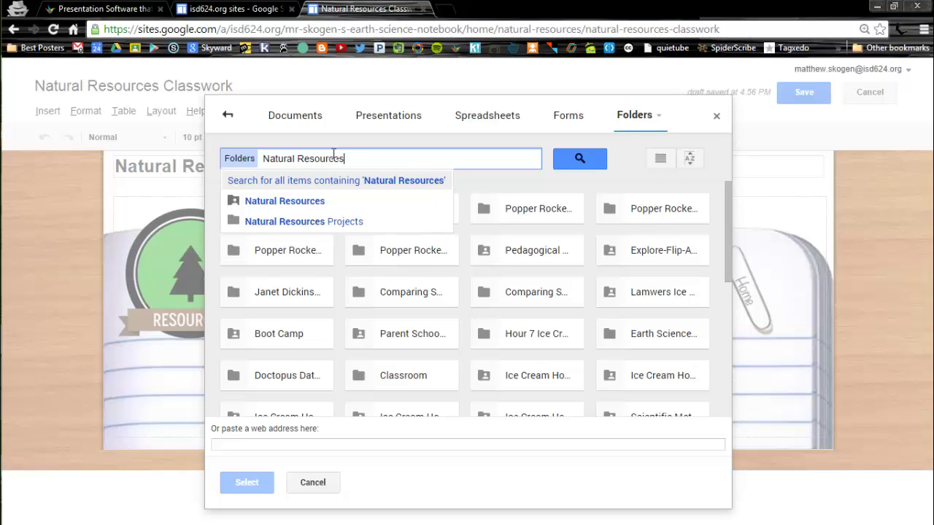
{"action": "left_click", "coordinate": [576, 159]}
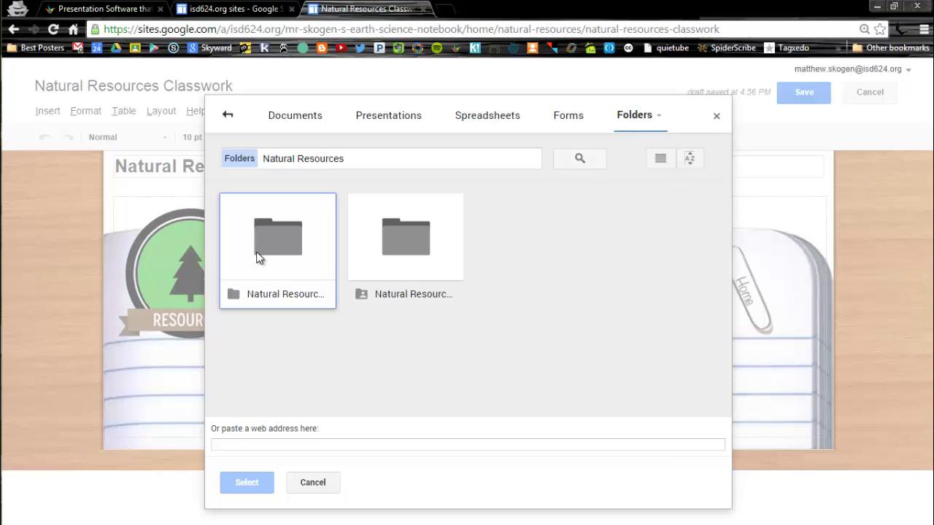
Step: Select the Natural Resources Projects folder and insert it into the page with its contents displayed as a grid
{"action": "left_click", "coordinate": [275, 263]}
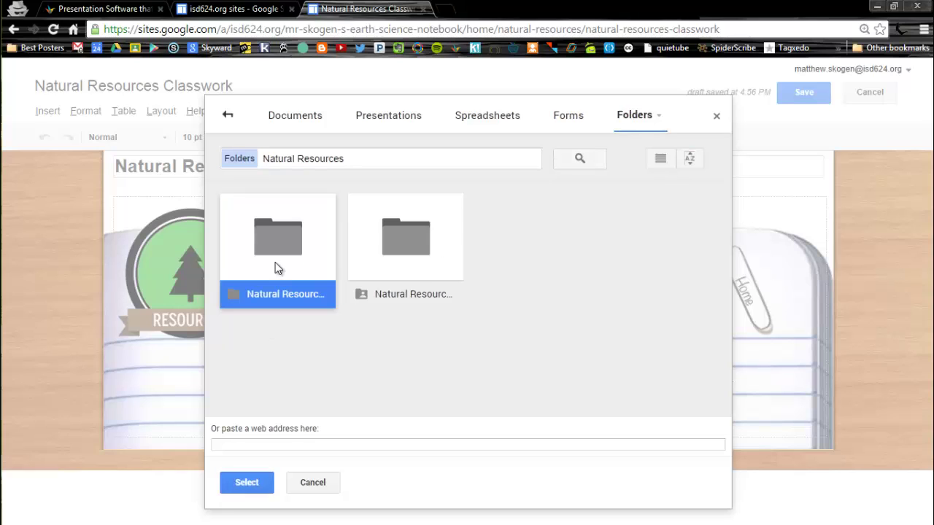
{"action": "left_click", "coordinate": [250, 484]}
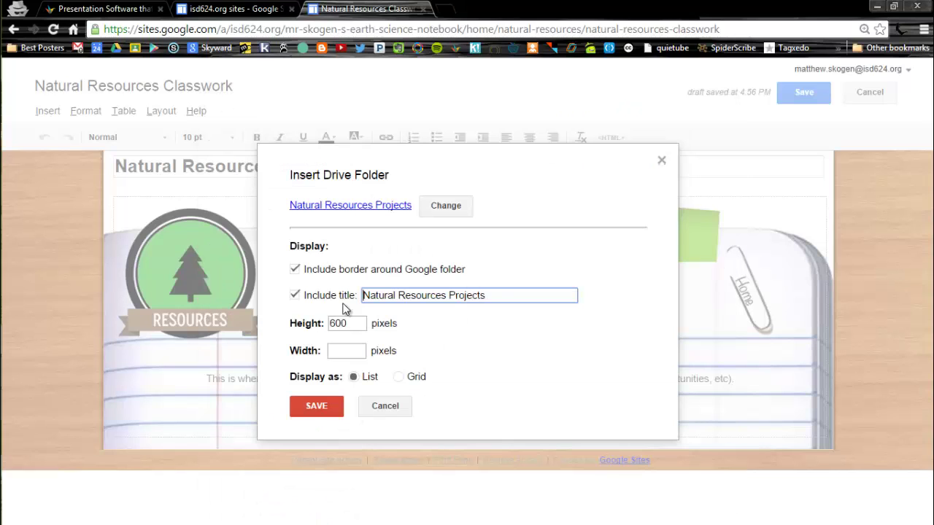
{"action": "left_click", "coordinate": [398, 380]}
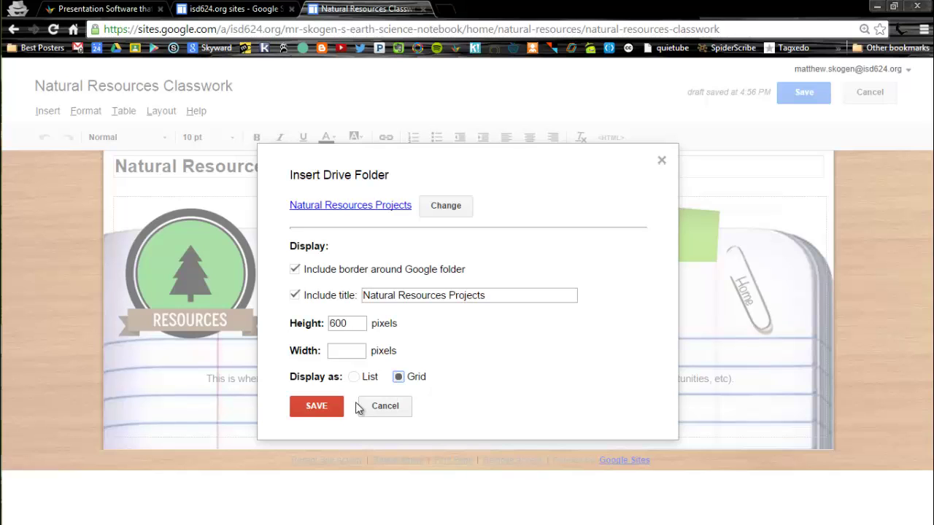
{"action": "left_click", "coordinate": [326, 411]}
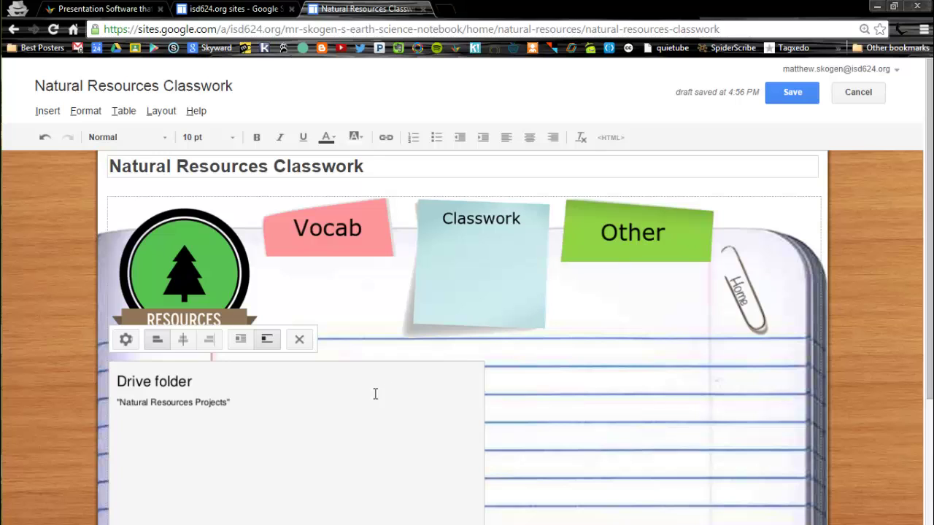
Step: Save the Natural Resources Classwork page and look over the embedded folder's contents
{"action": "left_click", "coordinate": [792, 93]}
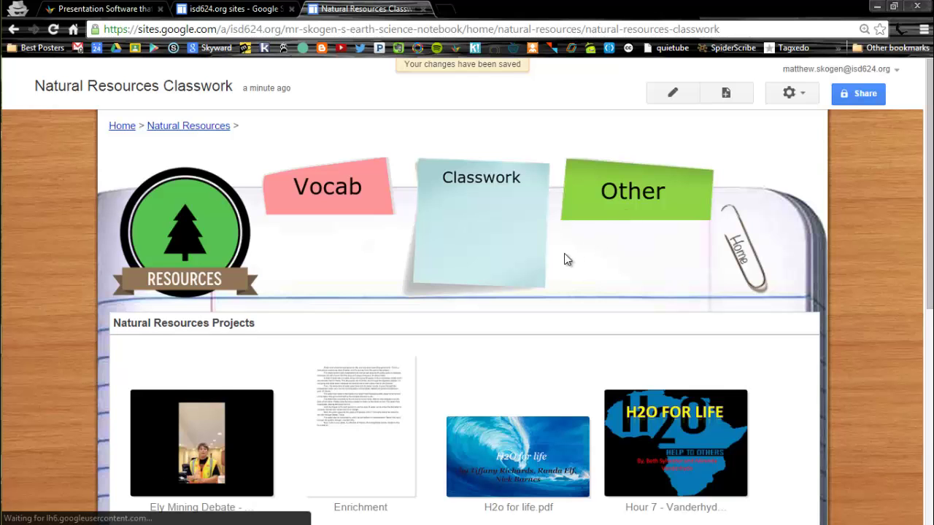
{"action": "scroll", "coordinate": [562, 260], "scroll_direction": "down", "scroll_amount": 5}
{"action": "scroll", "coordinate": [564, 276], "scroll_direction": "up", "scroll_amount": 5}
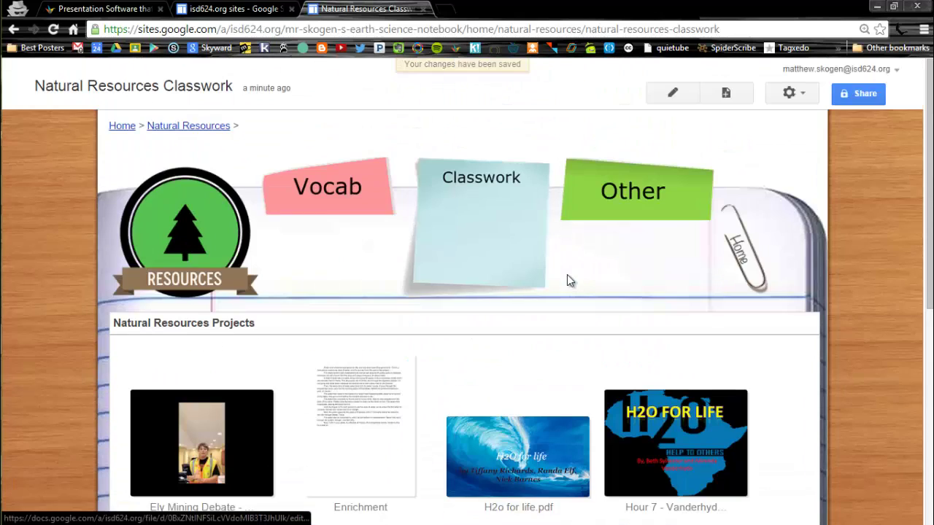